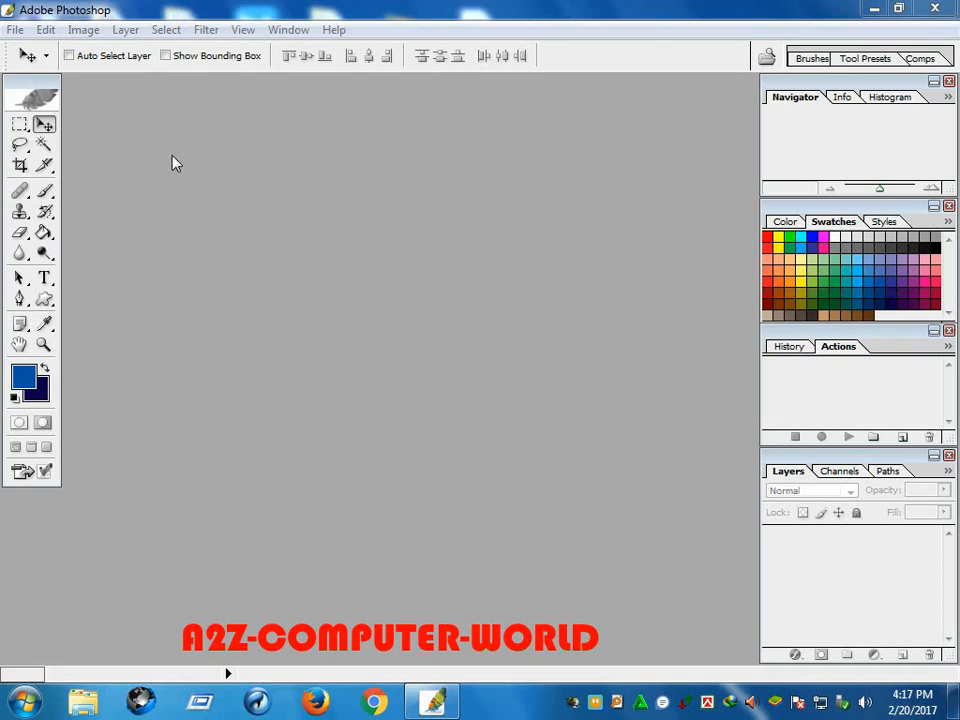
Open the JPEG portrait of the woman in a red headscarf on a blue background from the Desktop.
key(ctrl+o)
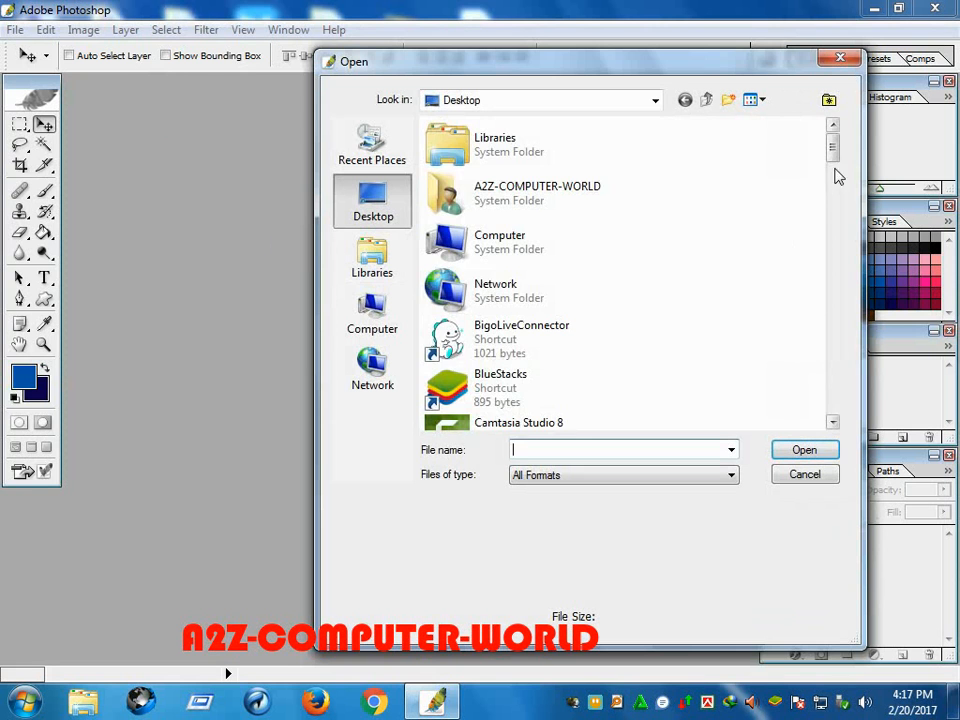
drag(834, 160, 831, 295)
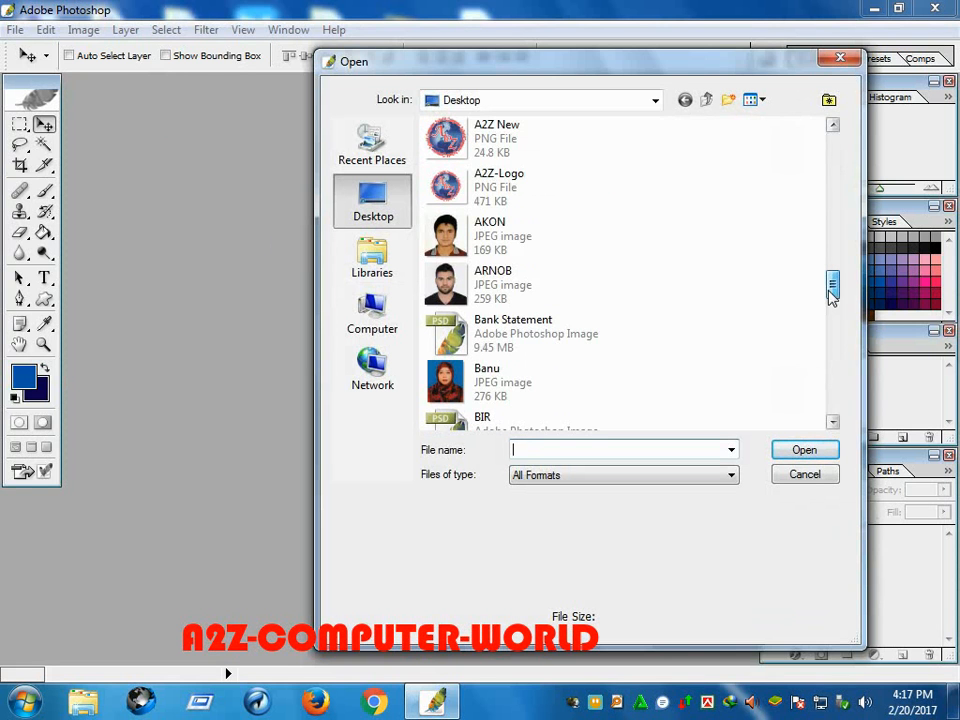
click(520, 385)
click(828, 451)
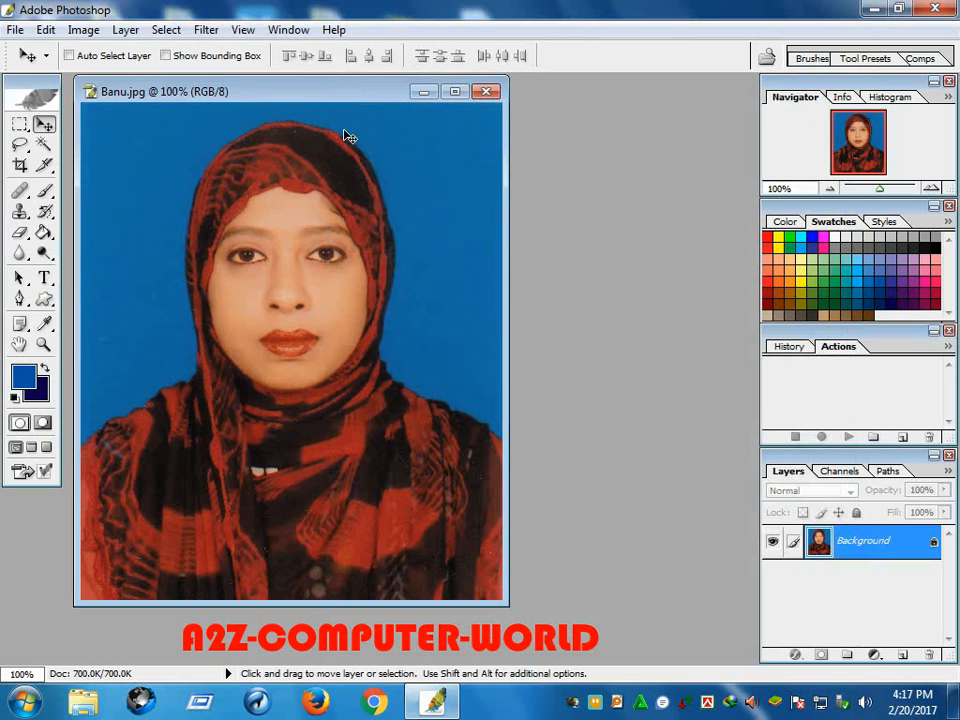
Create a new action named "28 Copy Passport" with function key F3 and start recording it.
click(789, 350)
click(836, 349)
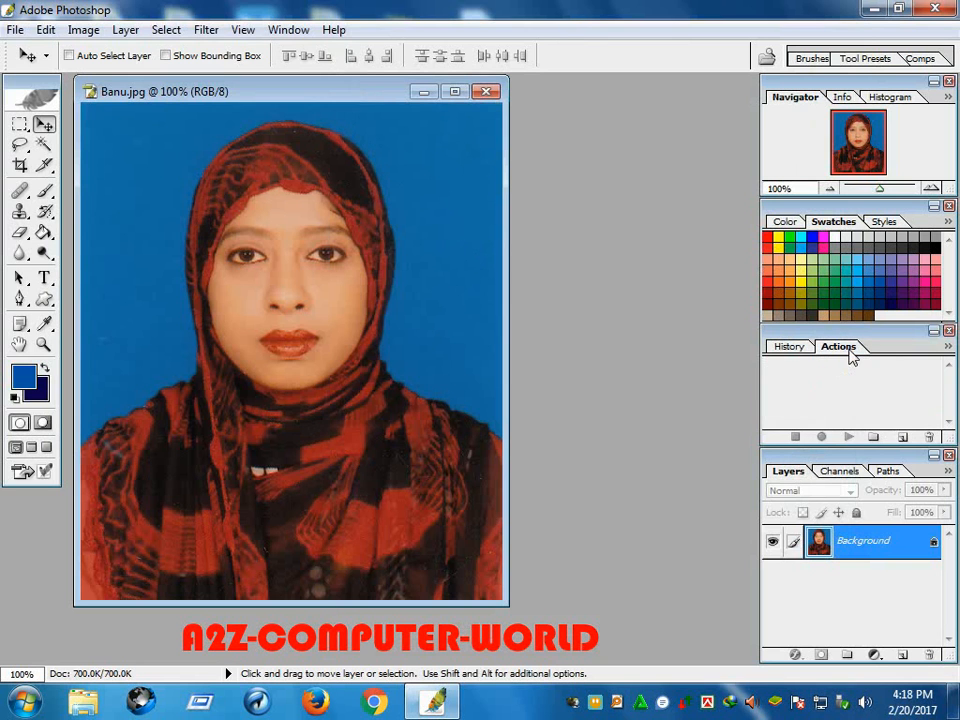
click(901, 438)
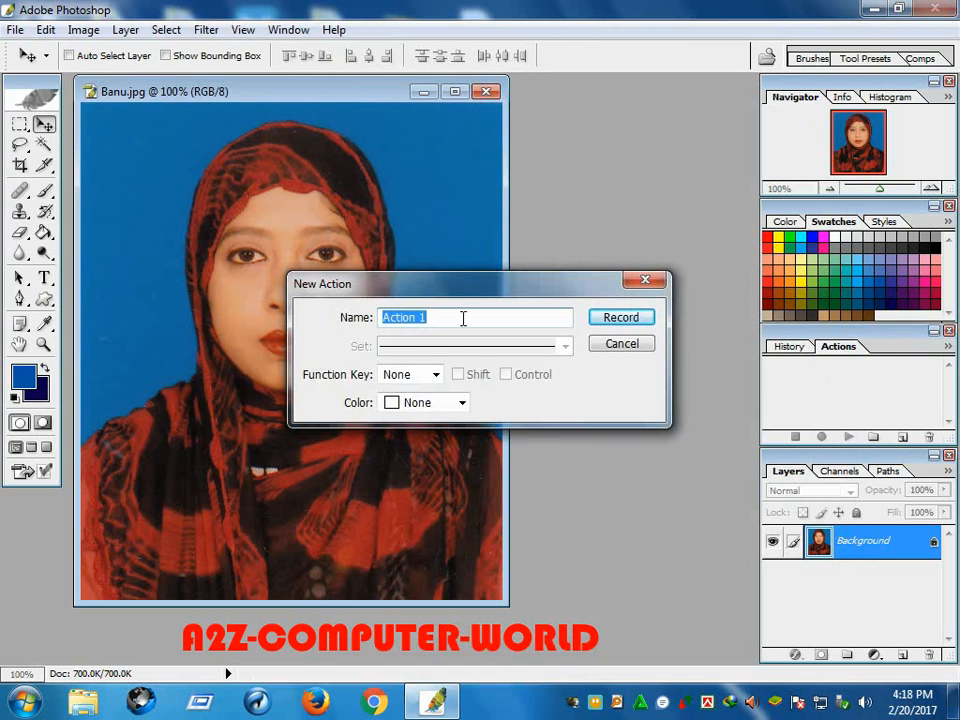
text(28 Cop)
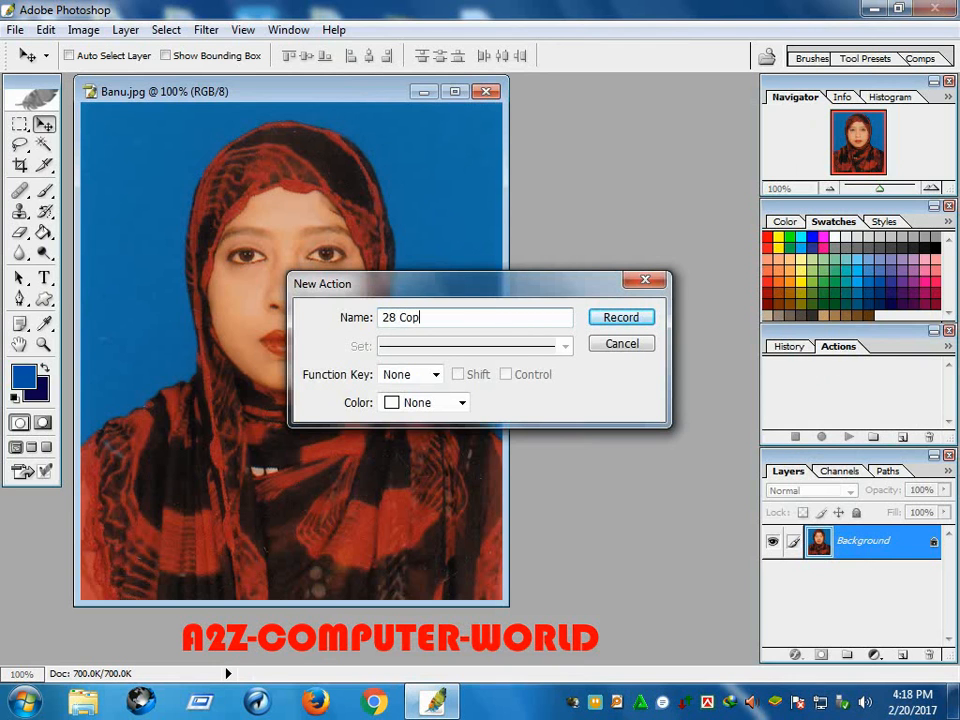
text(y Passport)
click(434, 375)
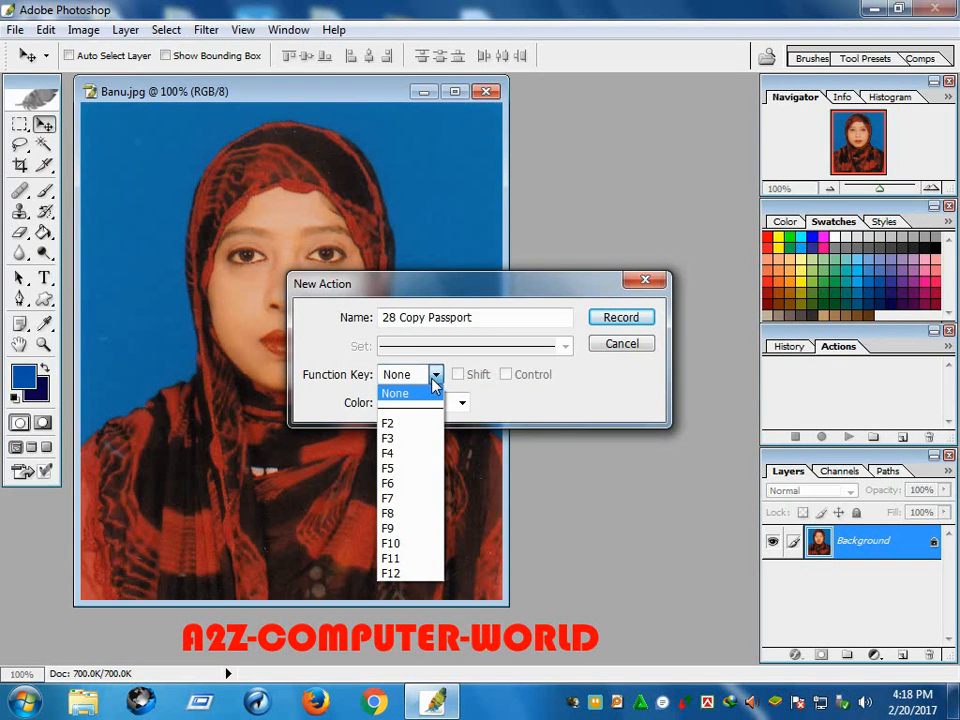
click(414, 443)
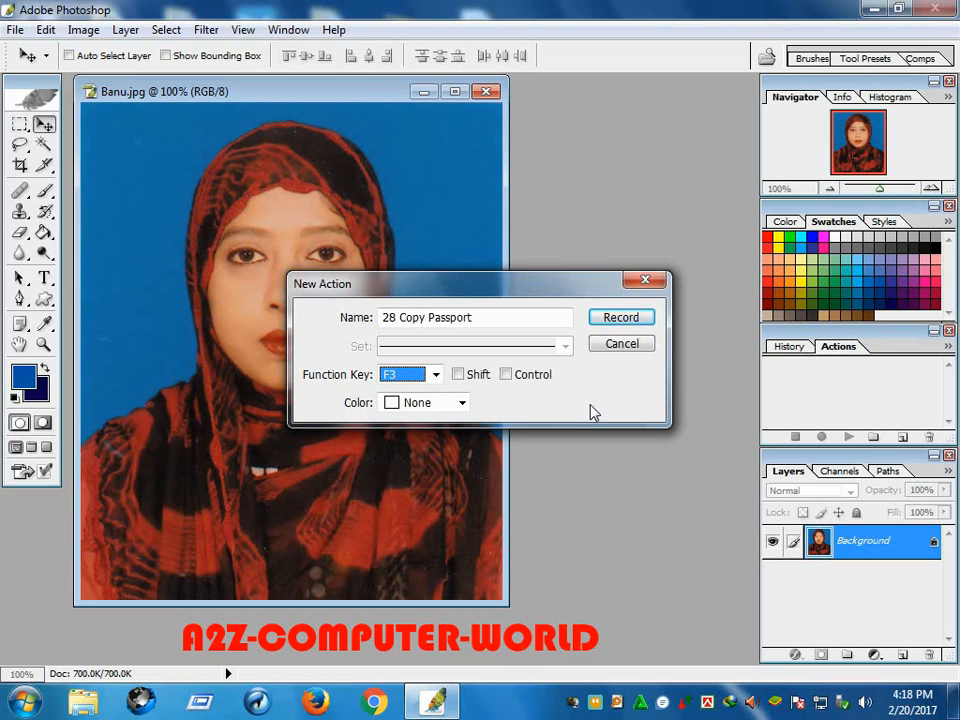
click(621, 318)
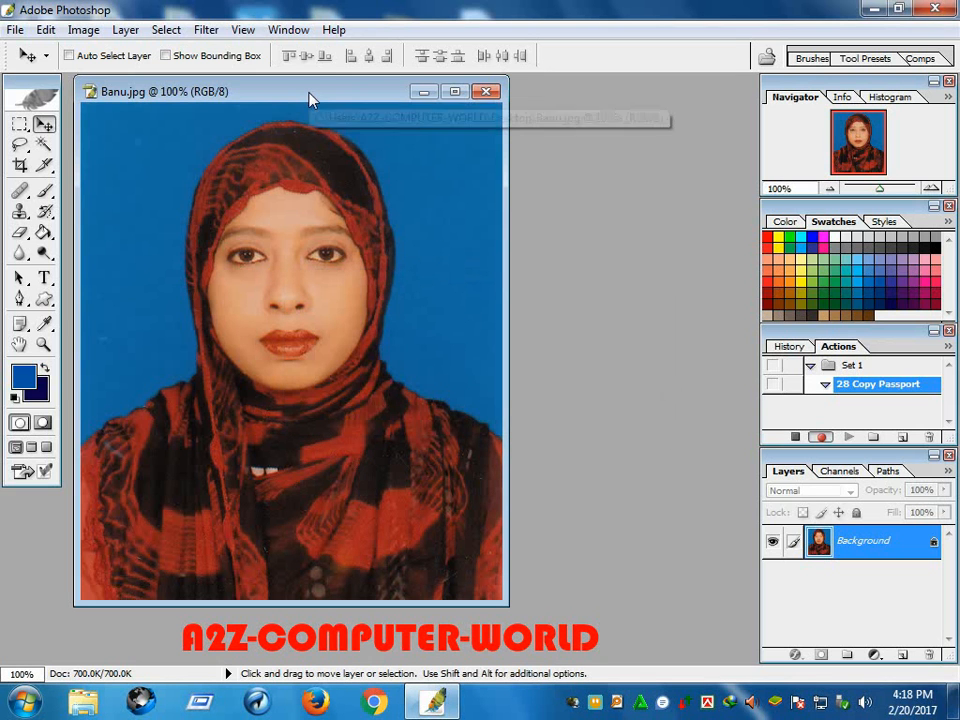
Copy the entire portrait and create a new document with the A4 preset at 300 pixels/inch.
key(ctrl+a)
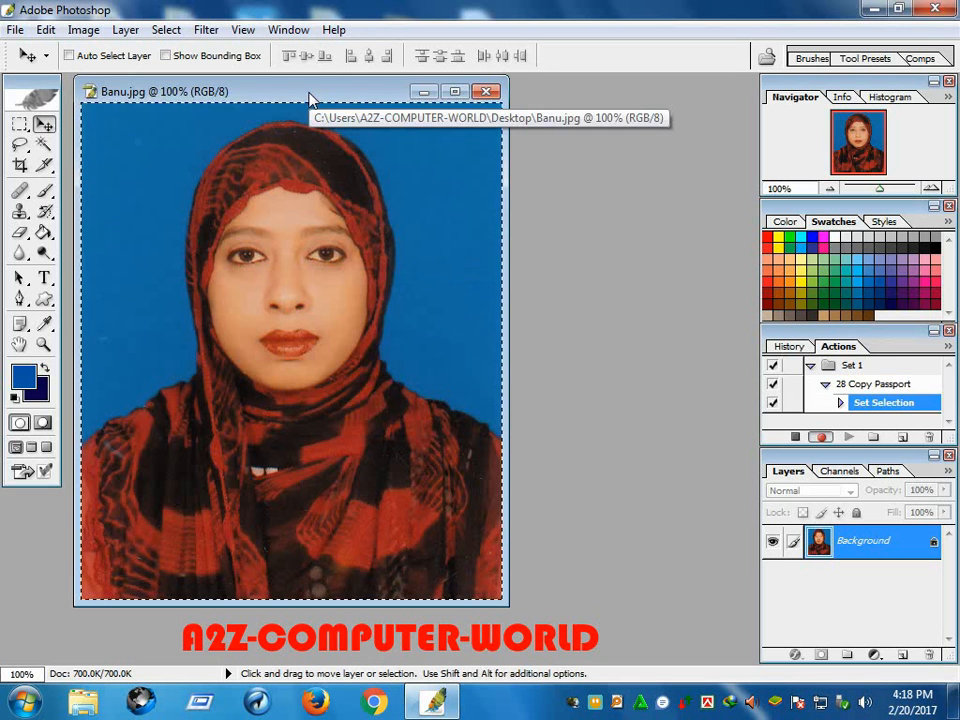
key(ctrl+c)
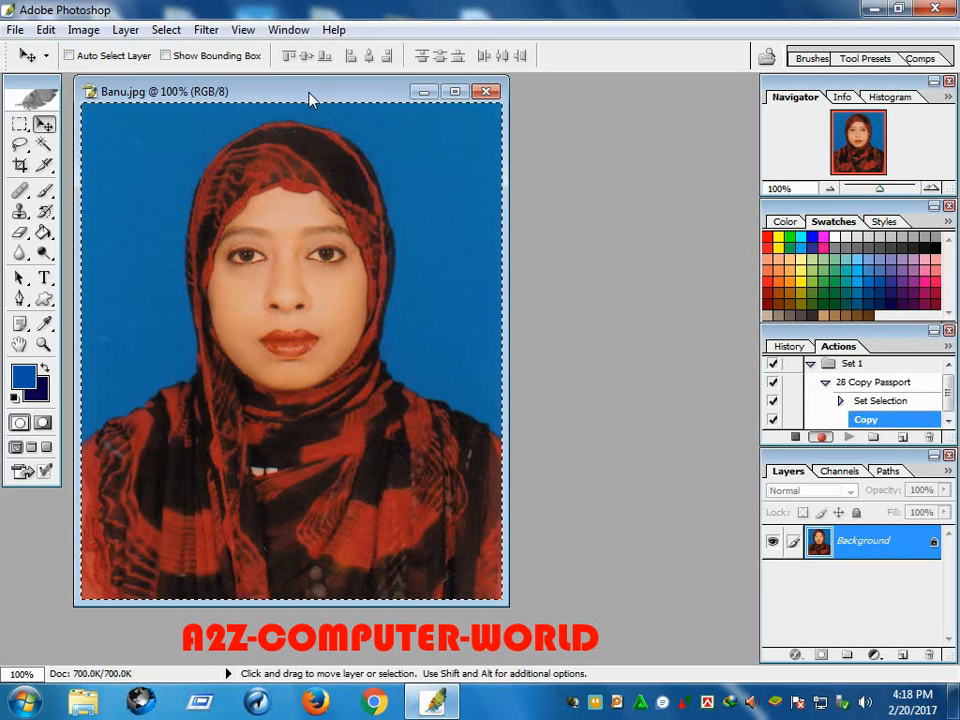
click(15, 30)
click(47, 52)
click(689, 291)
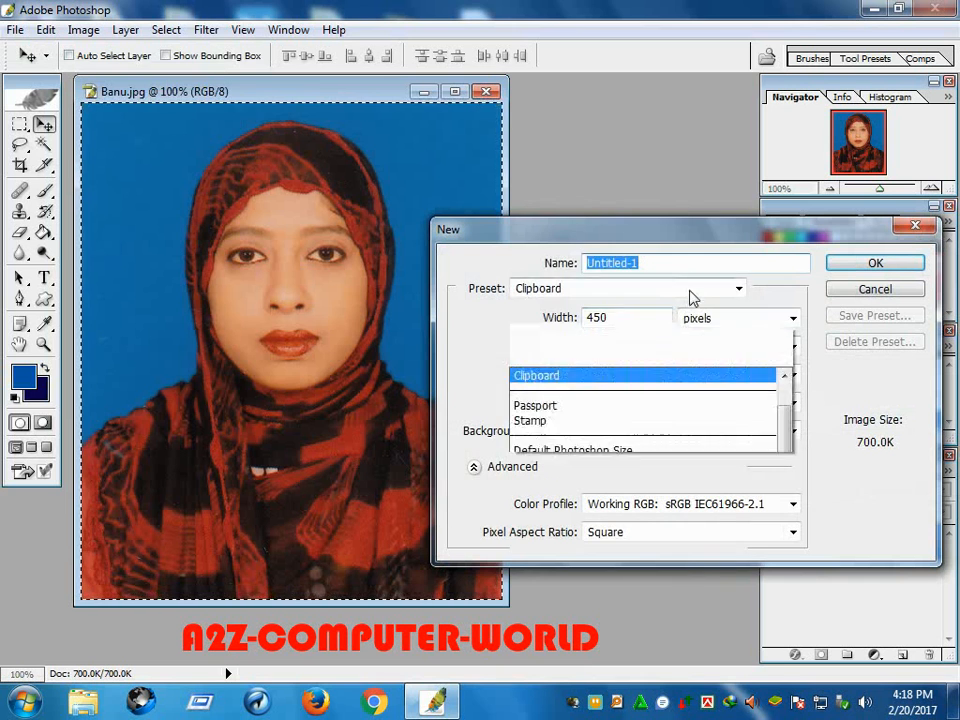
click(540, 339)
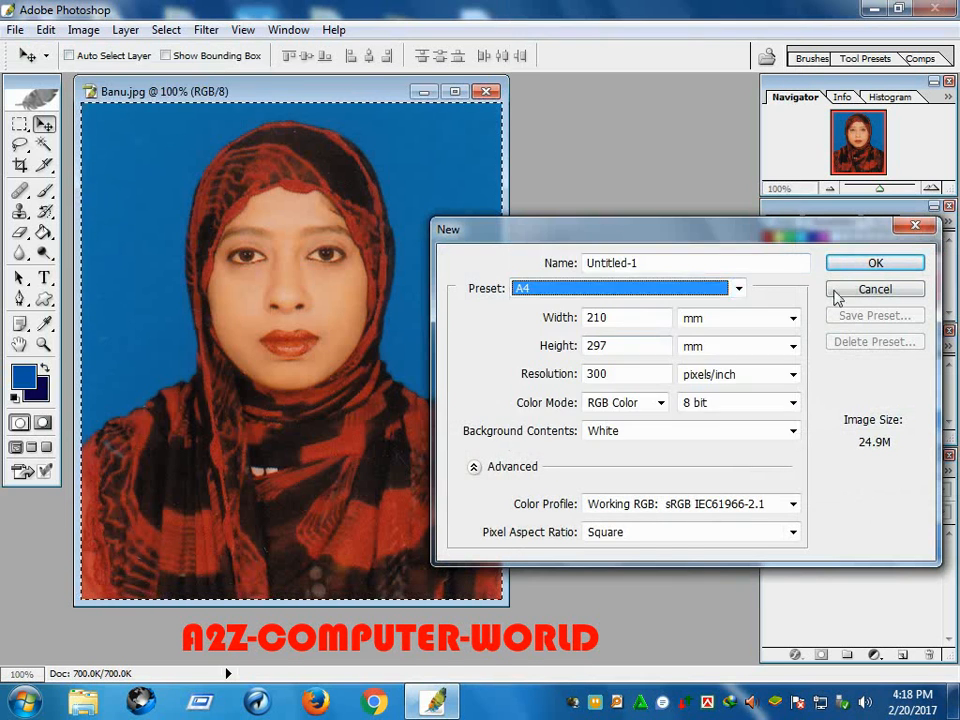
click(849, 262)
Paste the portrait into the new A4 document and rotate it 90° clockwise.
drag(234, 104, 399, 124)
key(ctrl+v)
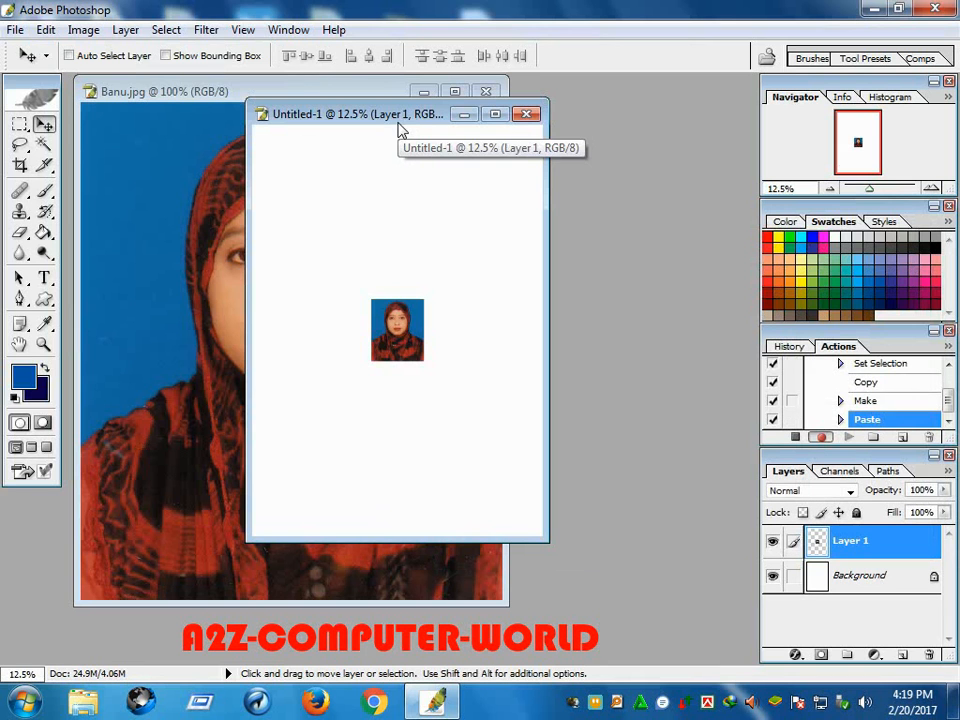
key(ctrl+t)
right_click(393, 339)
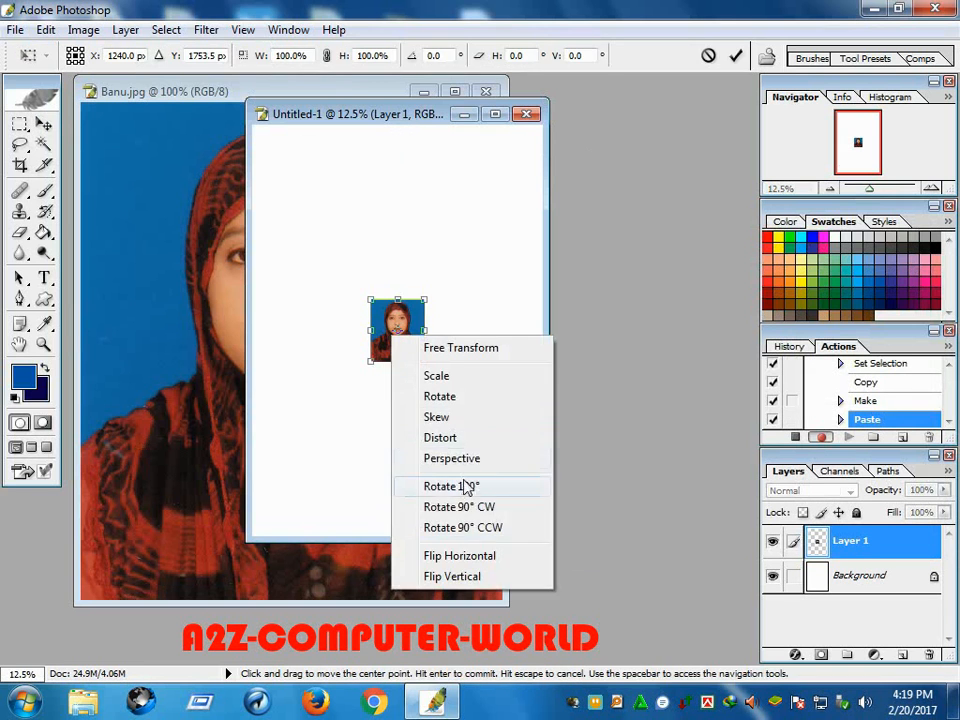
click(474, 508)
key(Return)
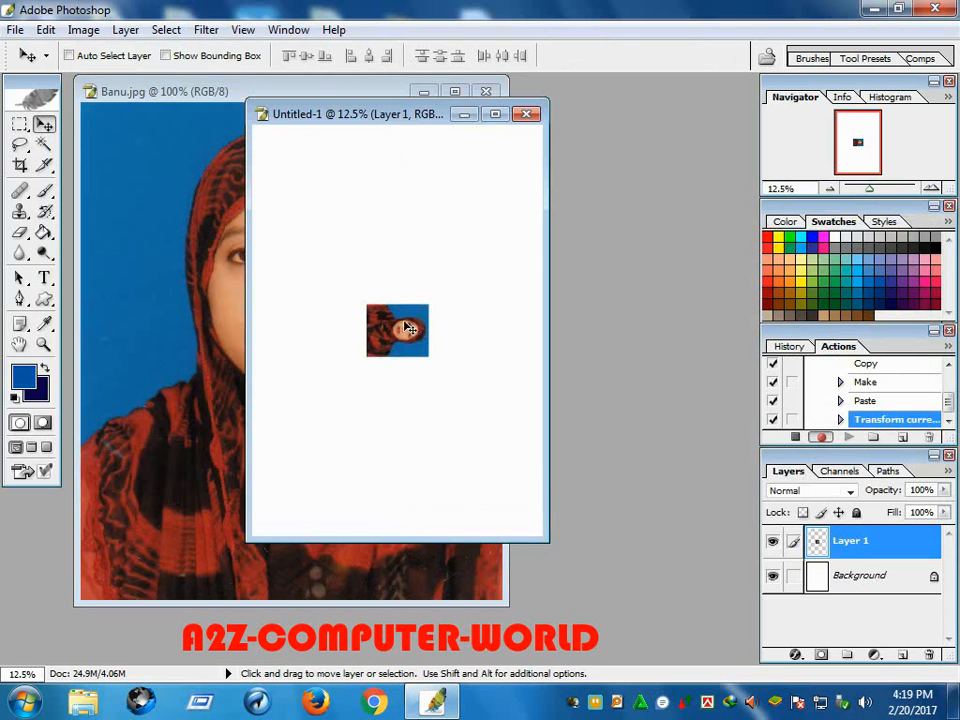
Place the photo in the page's top-left corner and duplicate it into an evenly spaced row of four, merged into one layer.
drag(405, 331, 373, 178)
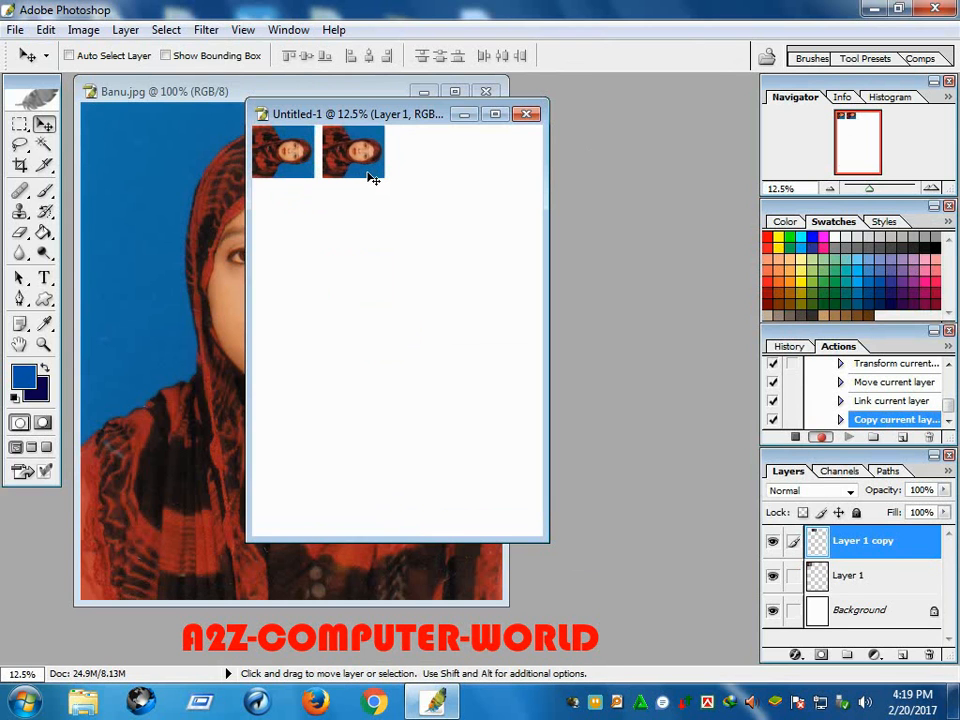
key(ctrl+e)
drag(369, 174, 497, 176)
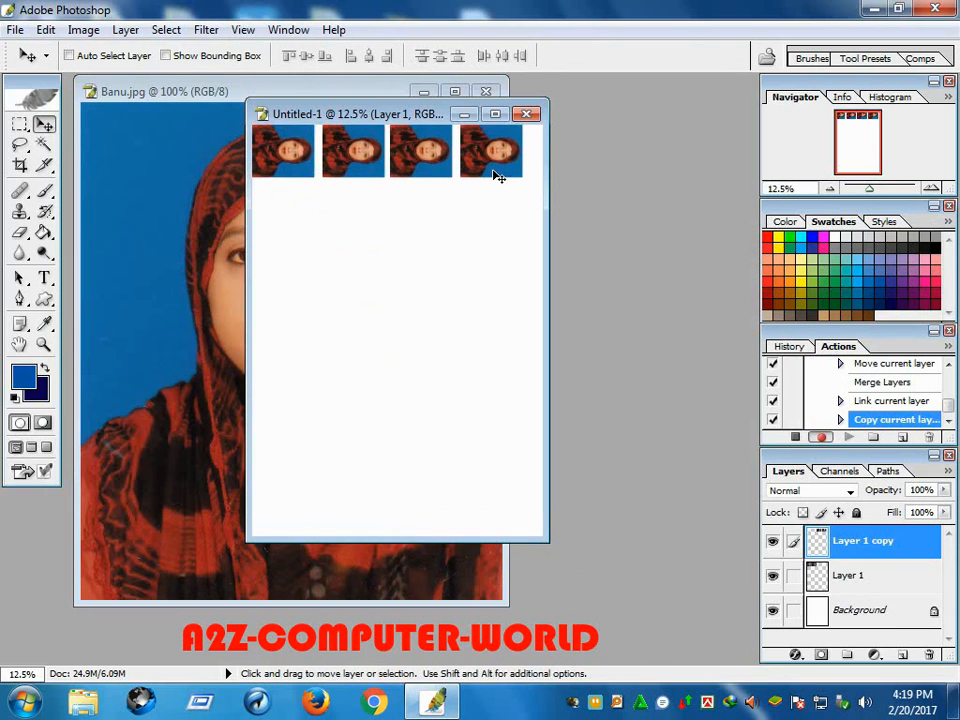
key(Right)
key(Right)
key(Right)
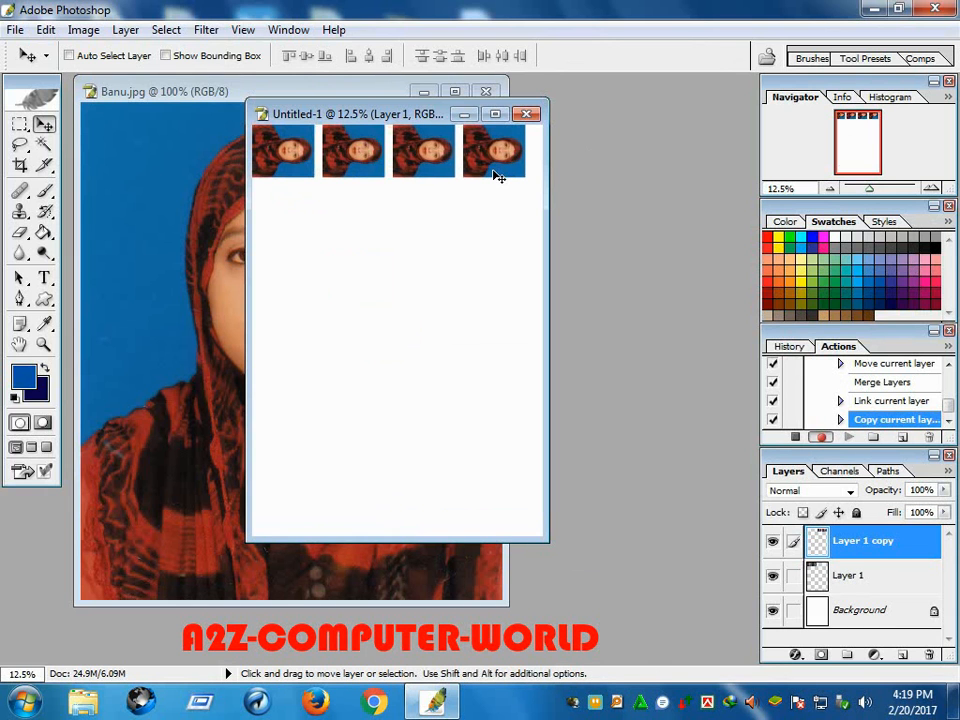
key(Right)
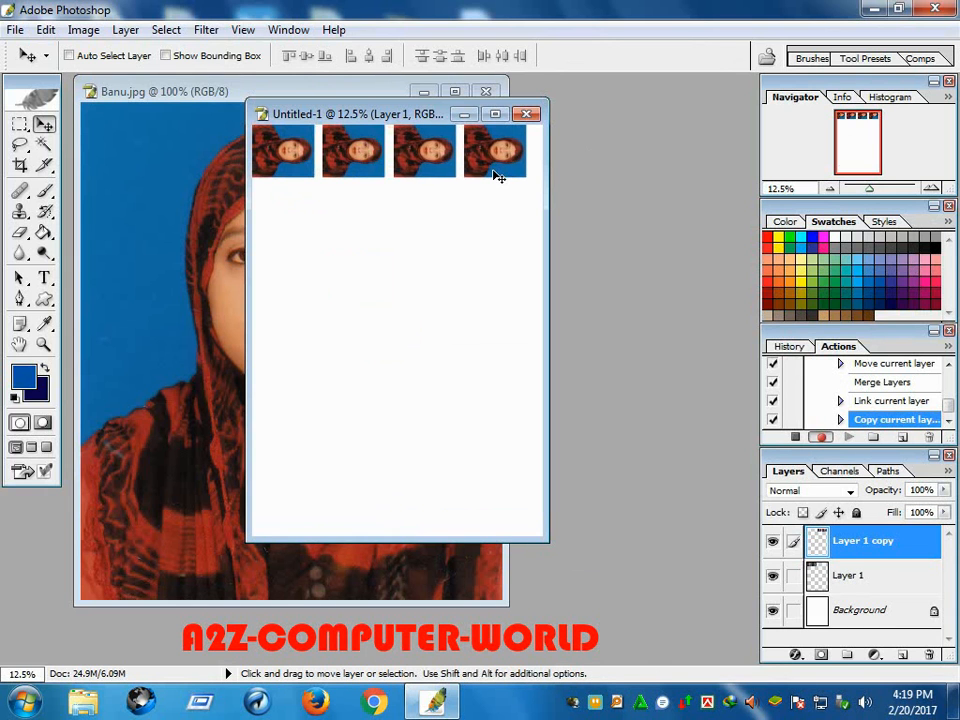
key(ctrl+e)
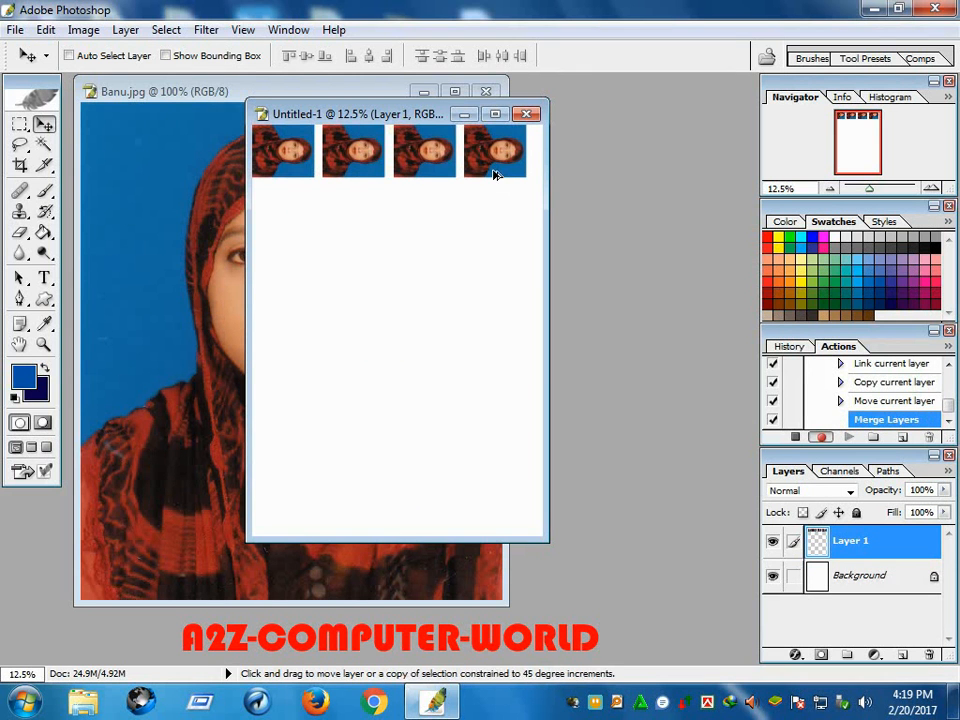
Duplicate the four-photo row down the page to make seven rows, and adjust the individual row layers to even out their spacing.
drag(498, 176, 516, 520)
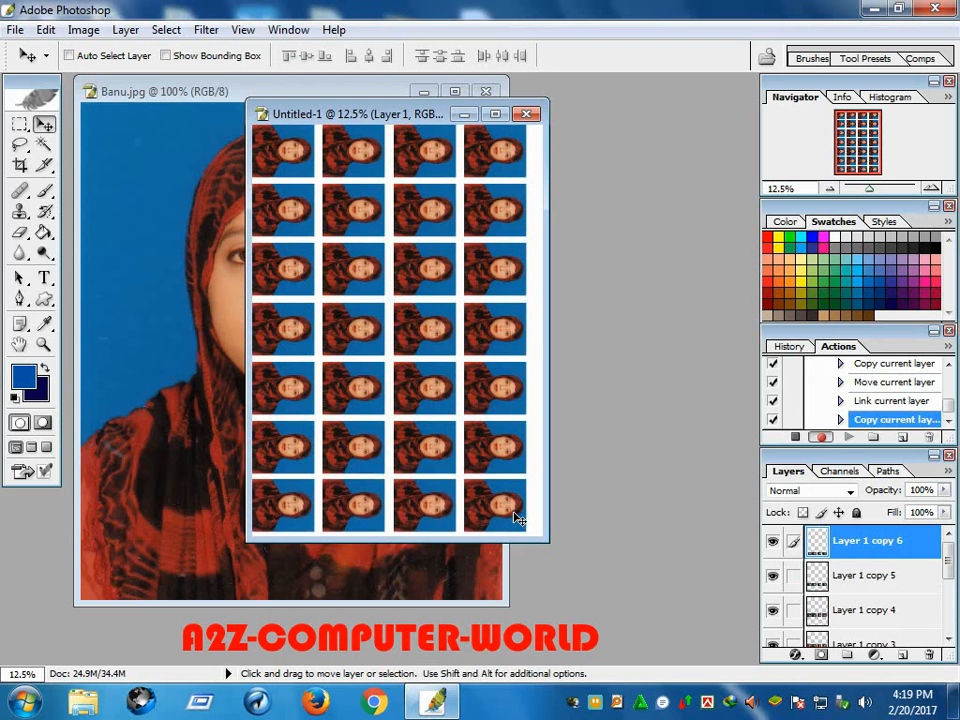
right_click(420, 218)
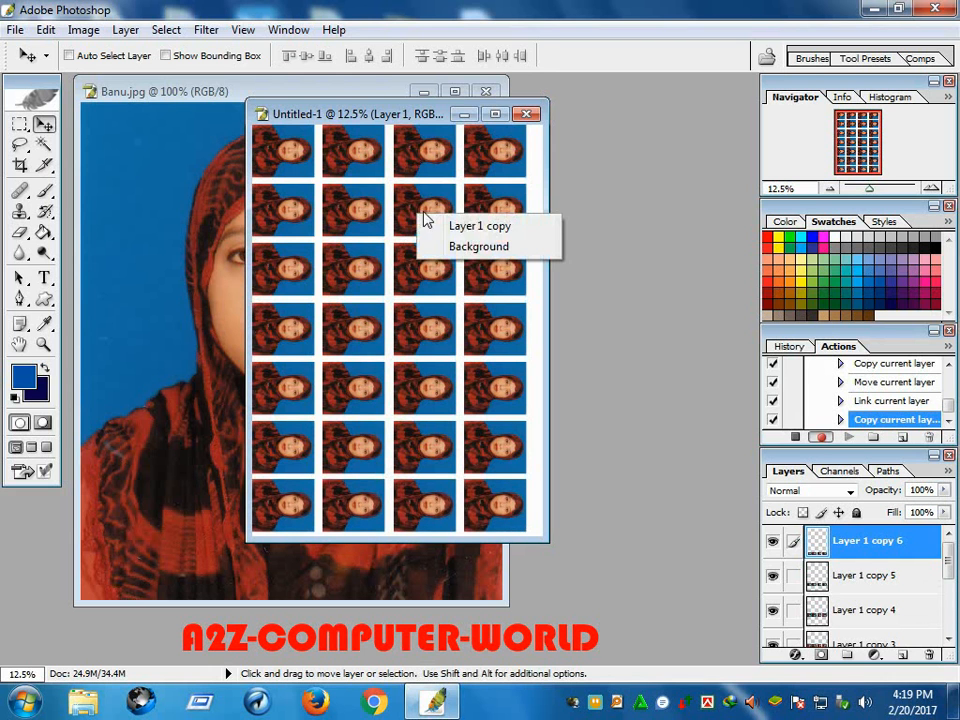
click(432, 228)
right_click(421, 277)
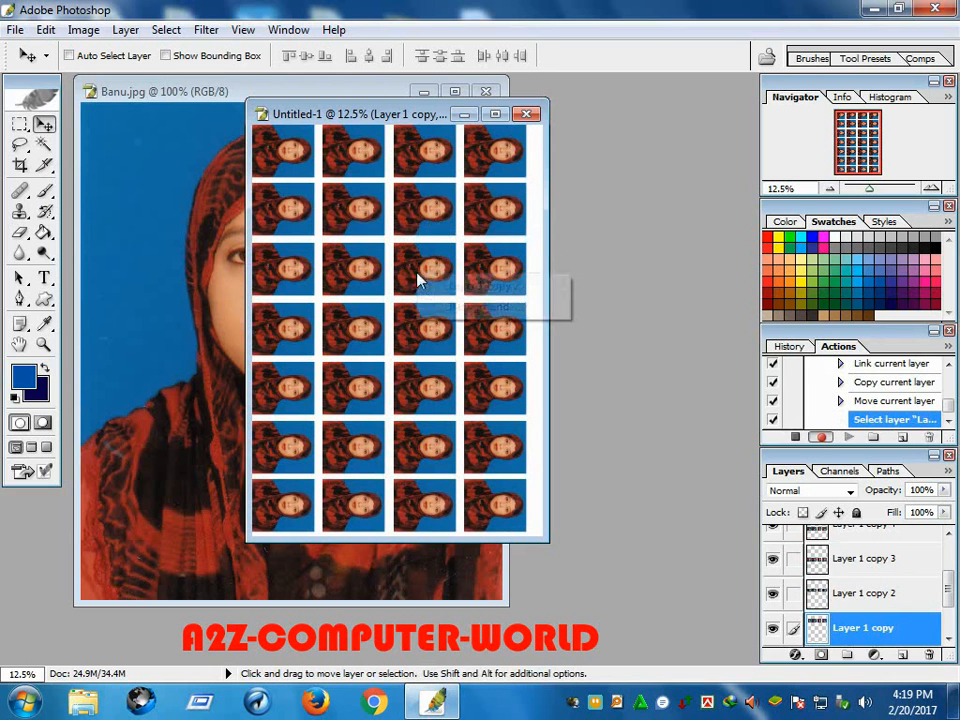
click(432, 287)
right_click(428, 340)
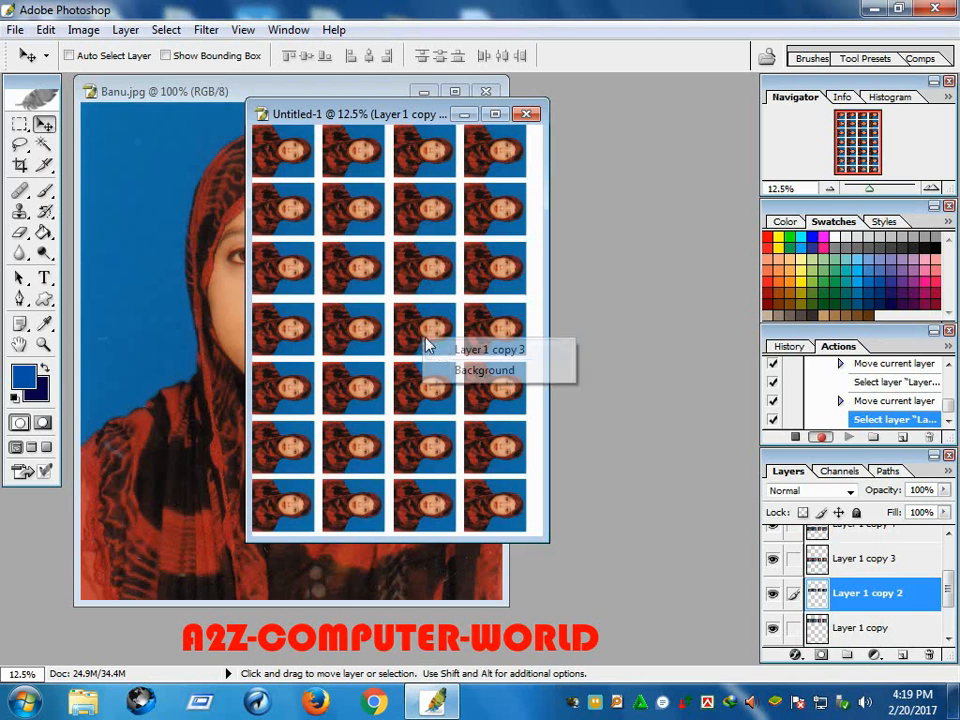
click(436, 350)
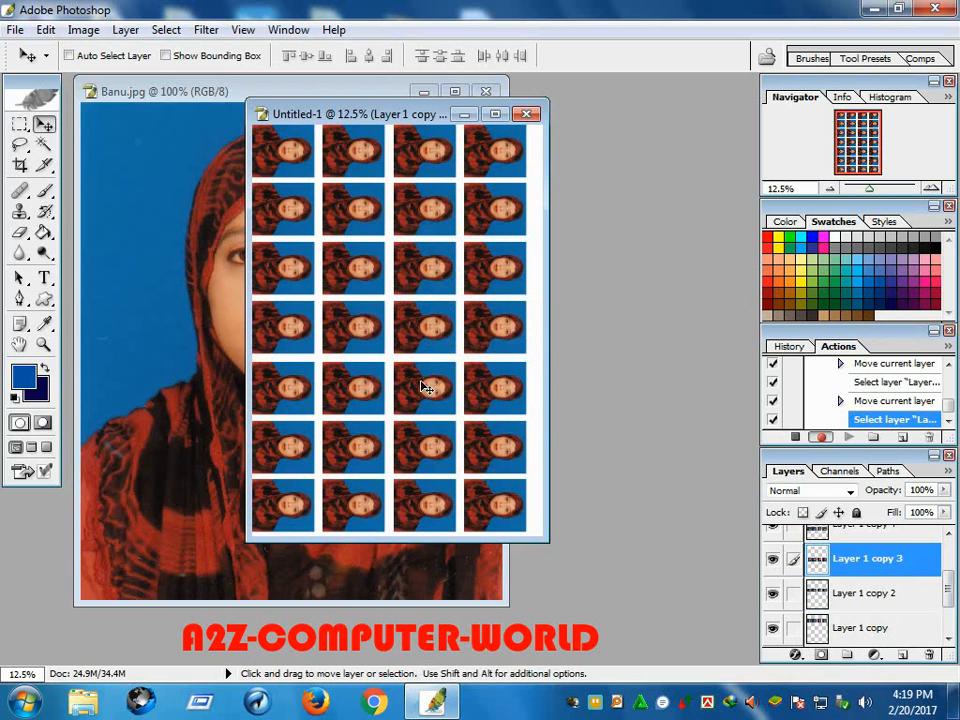
right_click(426, 388)
click(455, 396)
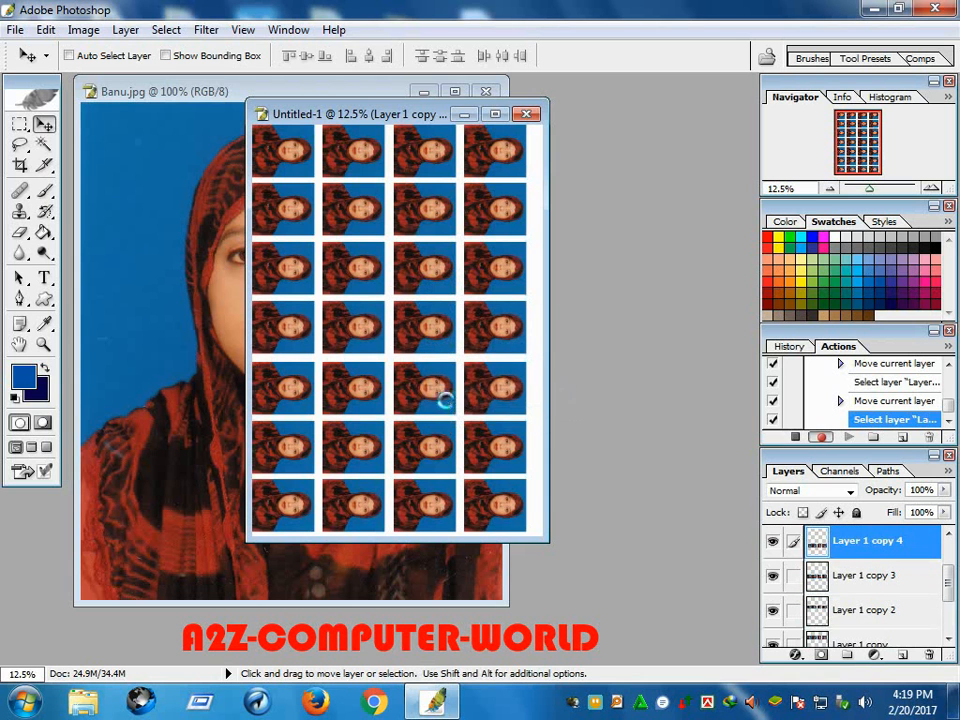
right_click(423, 447)
click(436, 450)
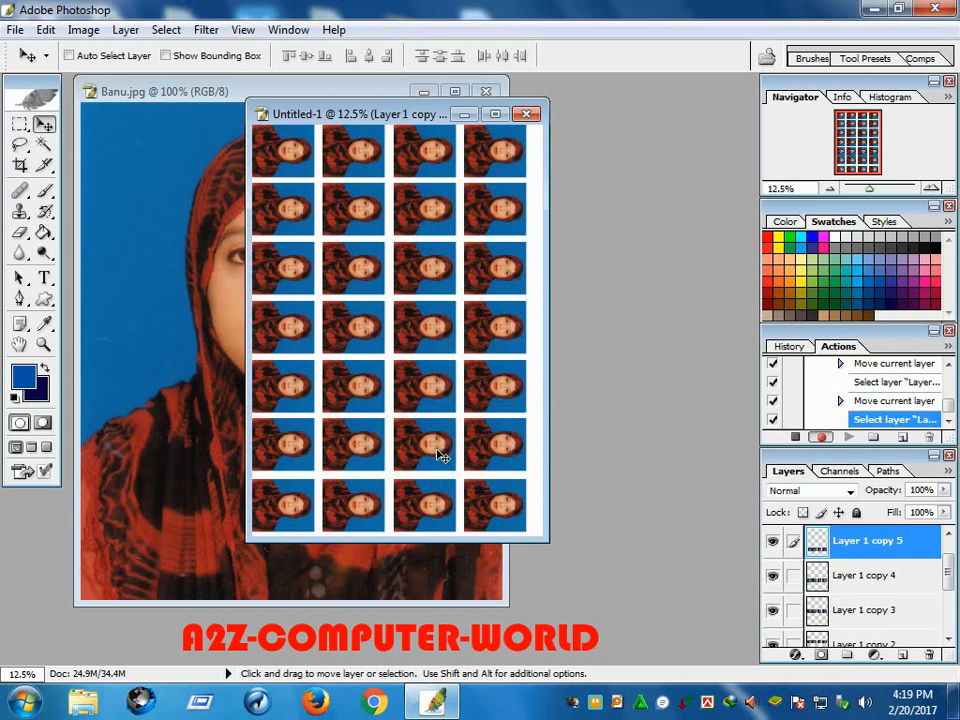
right_click(424, 508)
click(436, 514)
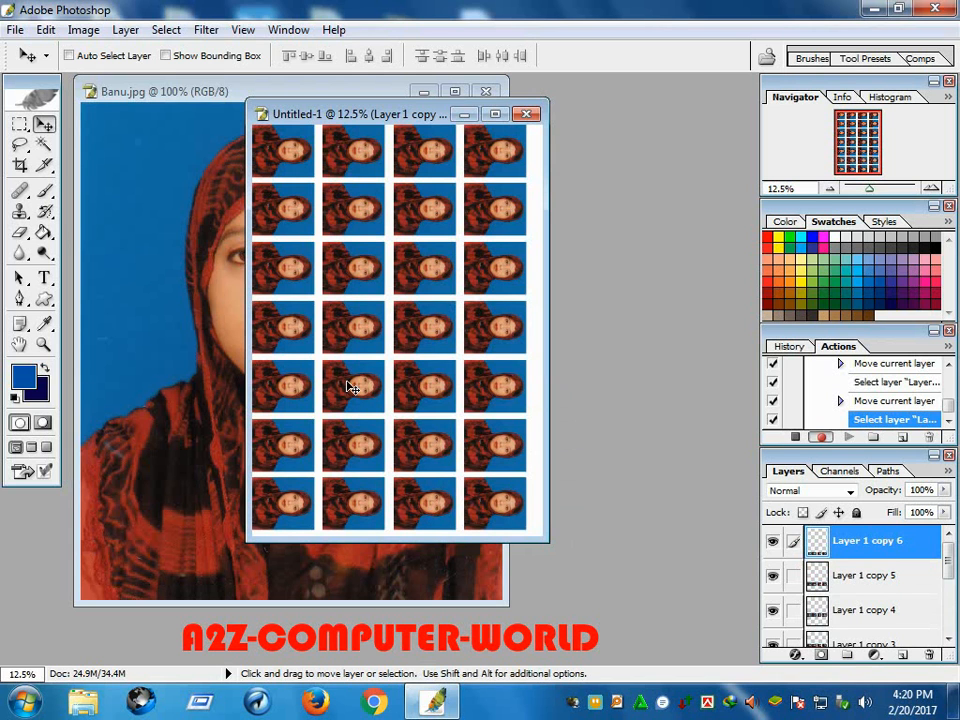
Merge all the photo row layers into a single layer above the background.
key(ctrl+e)
key(ctrl+e)
key(ctrl+e)
key(ctrl+e)
key(ctrl+e)
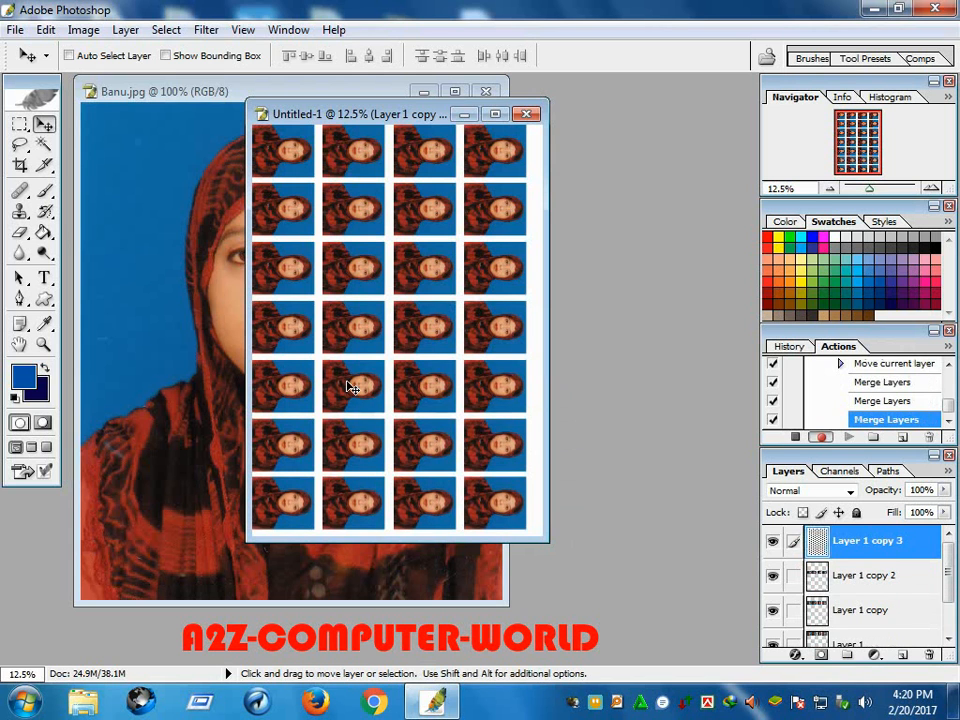
key(ctrl+e)
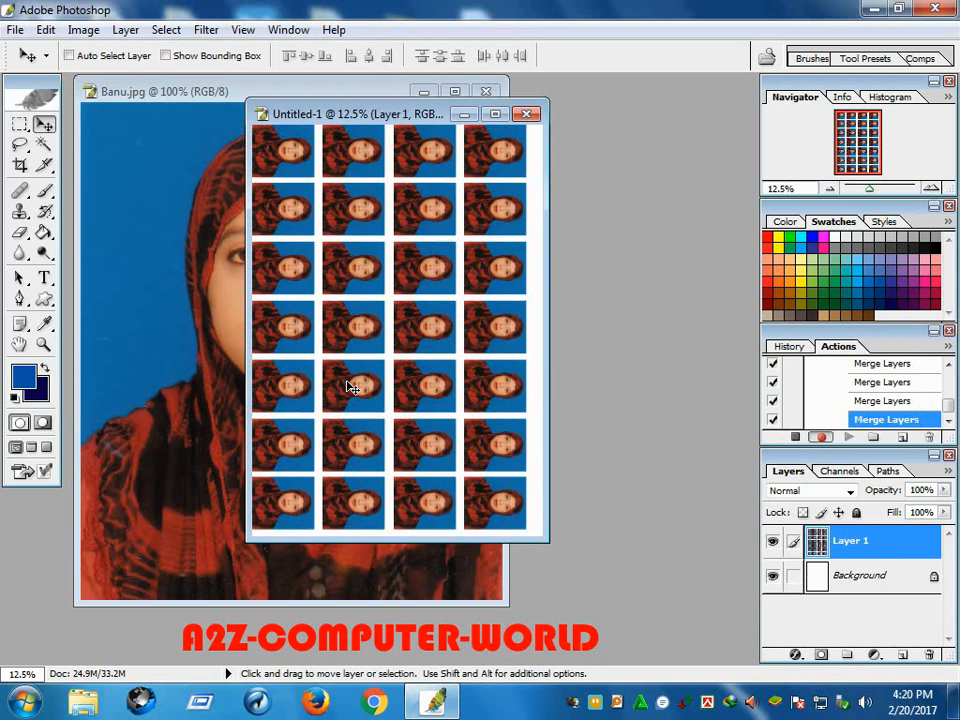
Nudge the merged photo grid right and down until it sits centred on the A4 page.
key(shift+Right)
key(shift+Right)
key(shift+Right)
key(shift+Right)
key(shift+Right)
key(shift+Right)
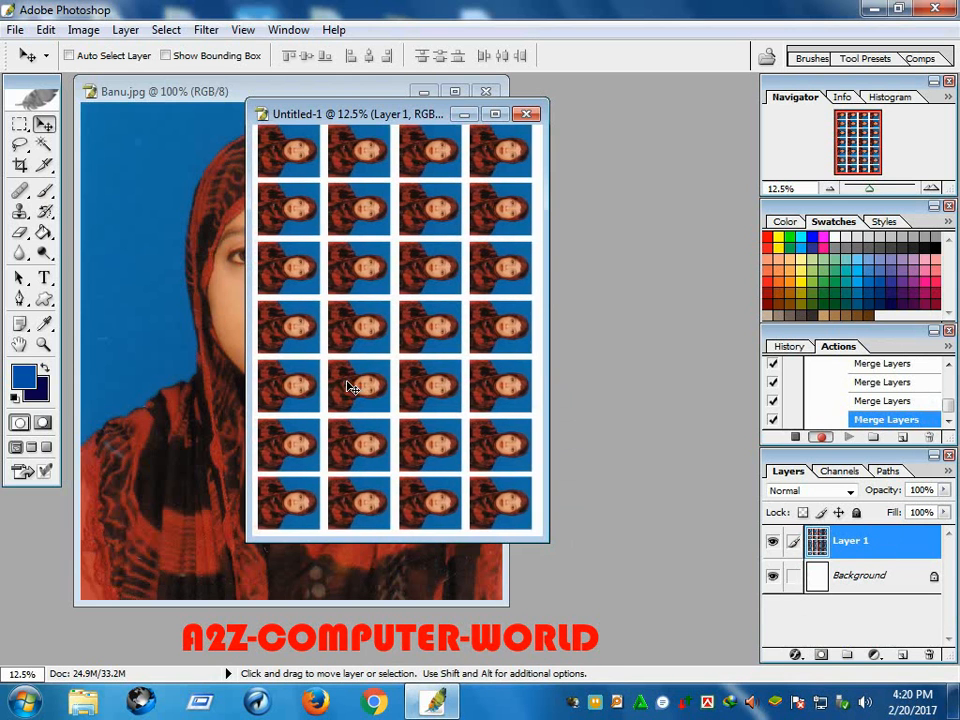
key(shift+Down)
key(shift+Down)
key(shift+Right)
key(shift+Right)
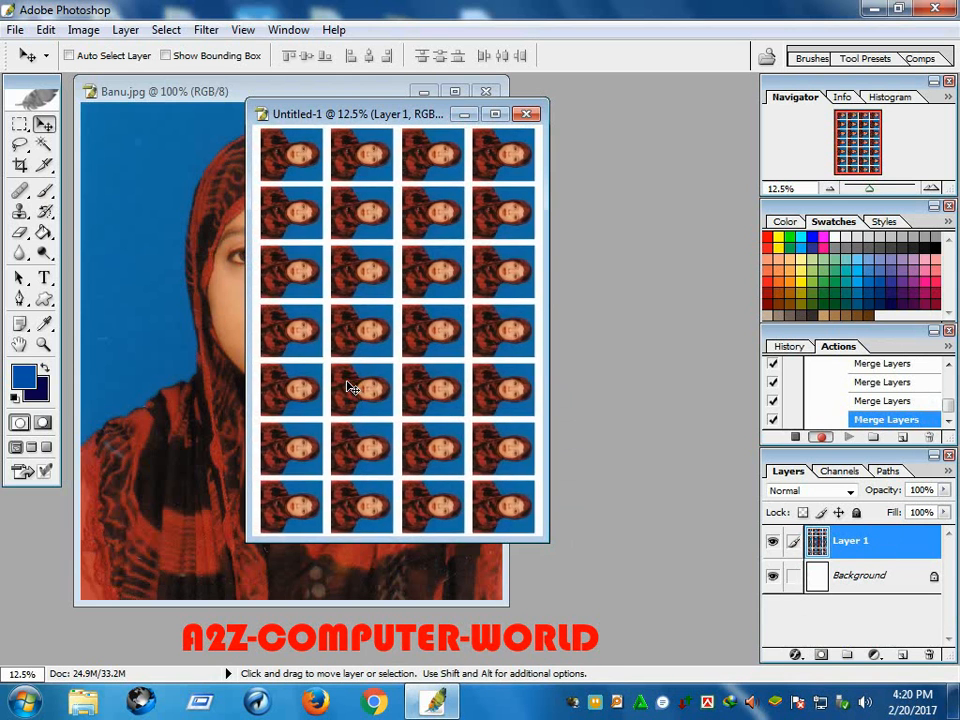
key(shift+Down)
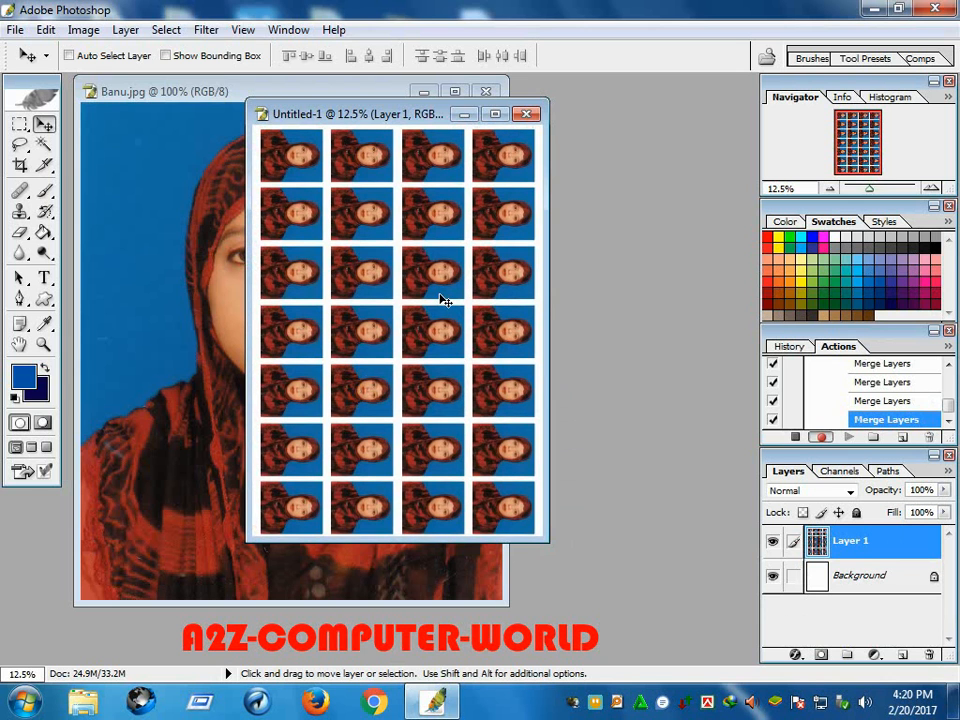
key(shift+Up)
key(shift+Up)
key(shift+Left)
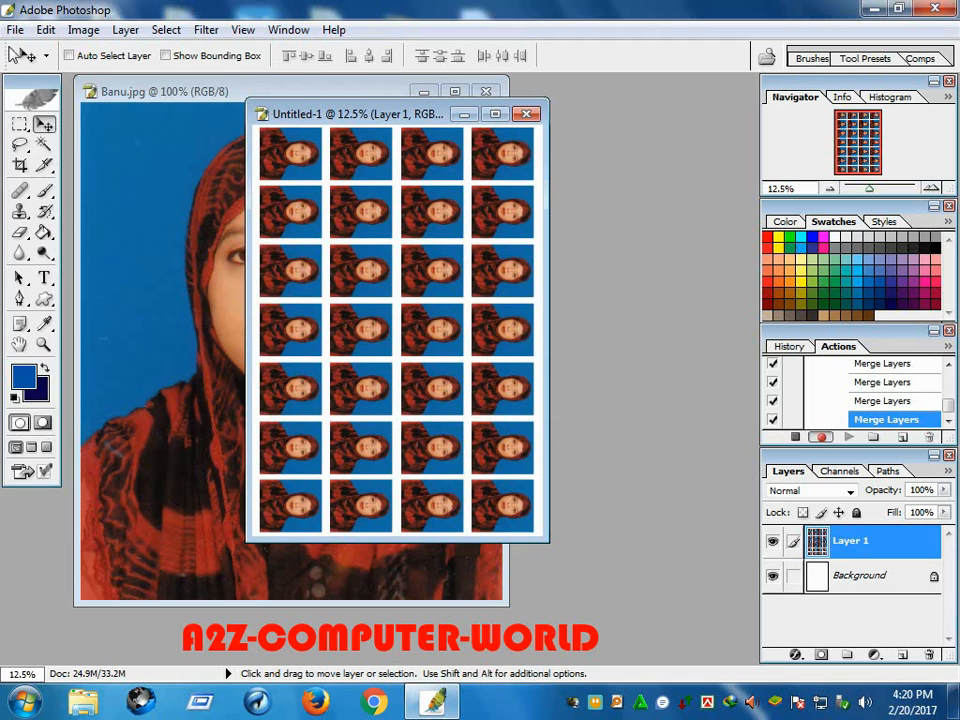
Save the photo sheet to the Desktop as a JPEG copy named 28copy, accepting the JPEG options, and stop recording the action.
click(15, 29)
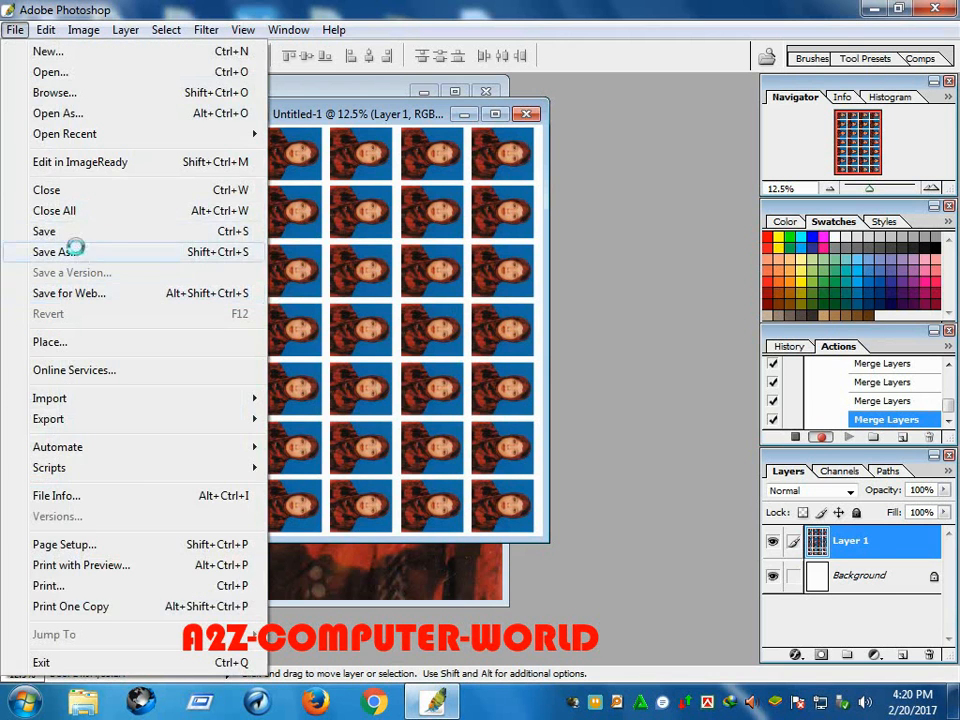
click(75, 252)
click(590, 424)
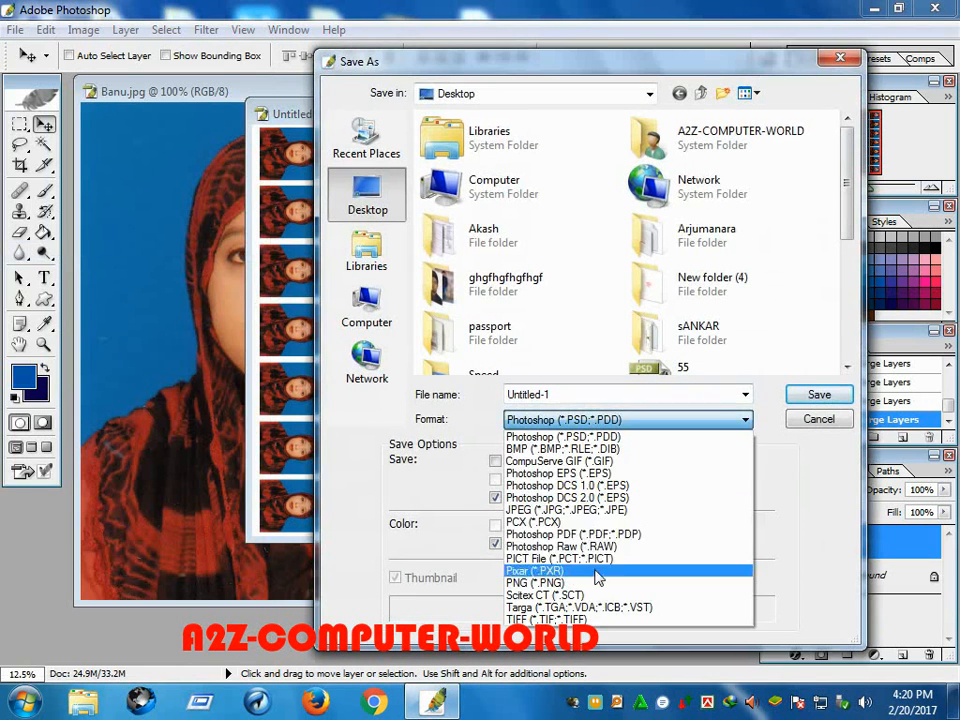
click(617, 516)
text(28)
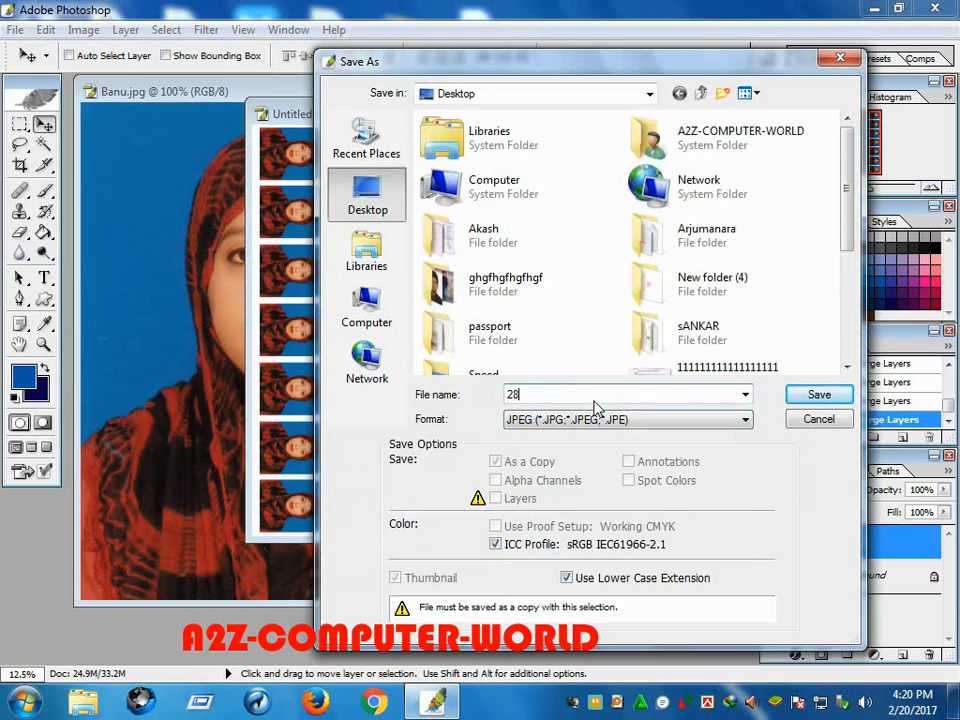
text(copy)
click(819, 394)
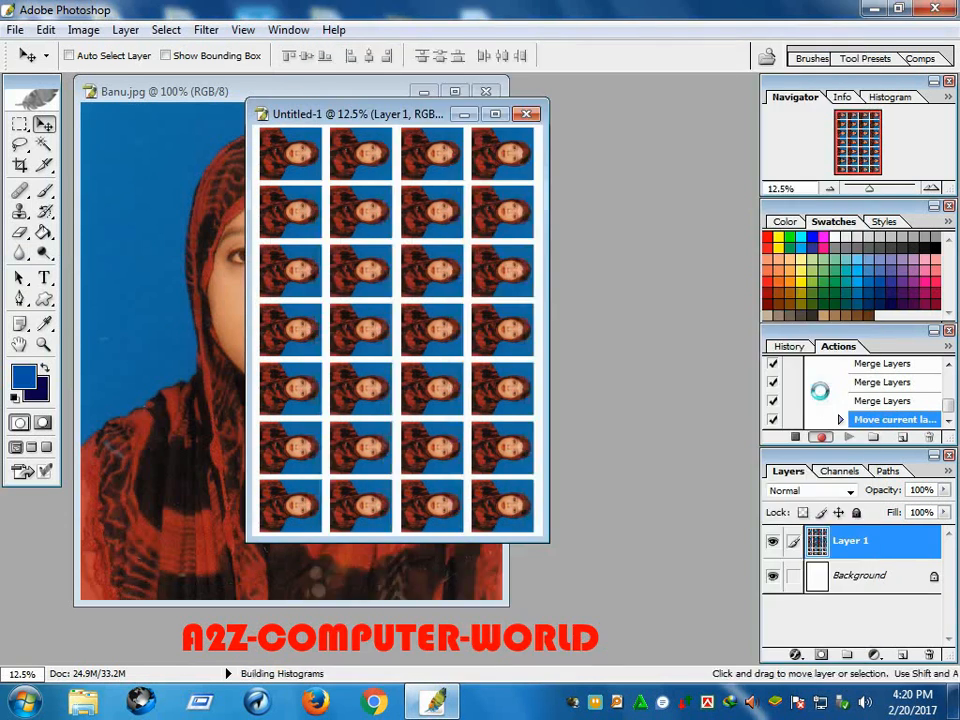
click(618, 224)
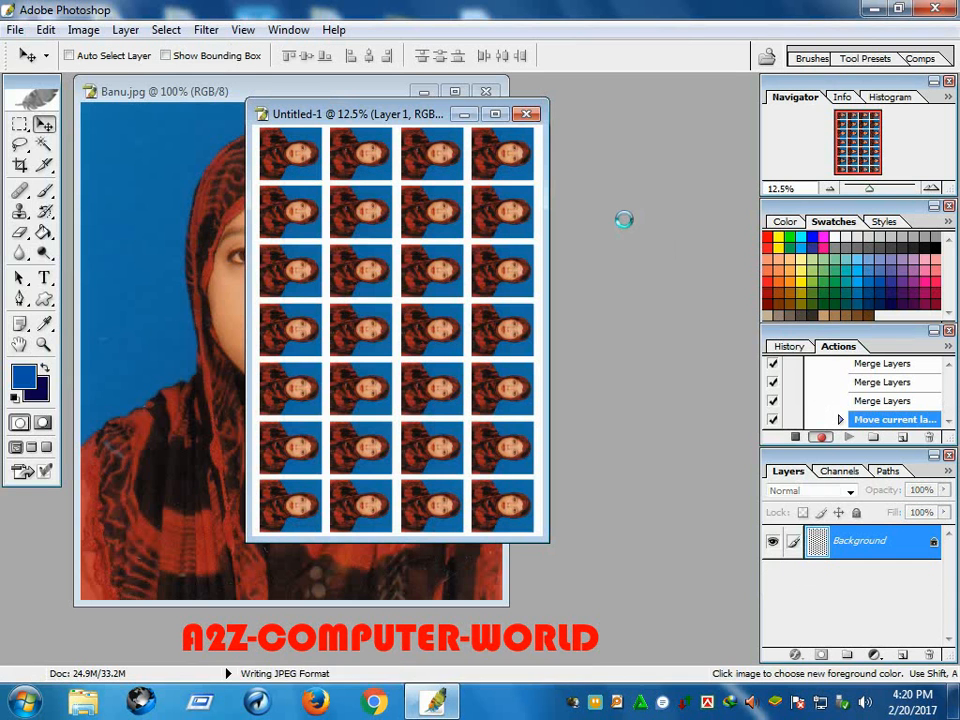
click(795, 438)
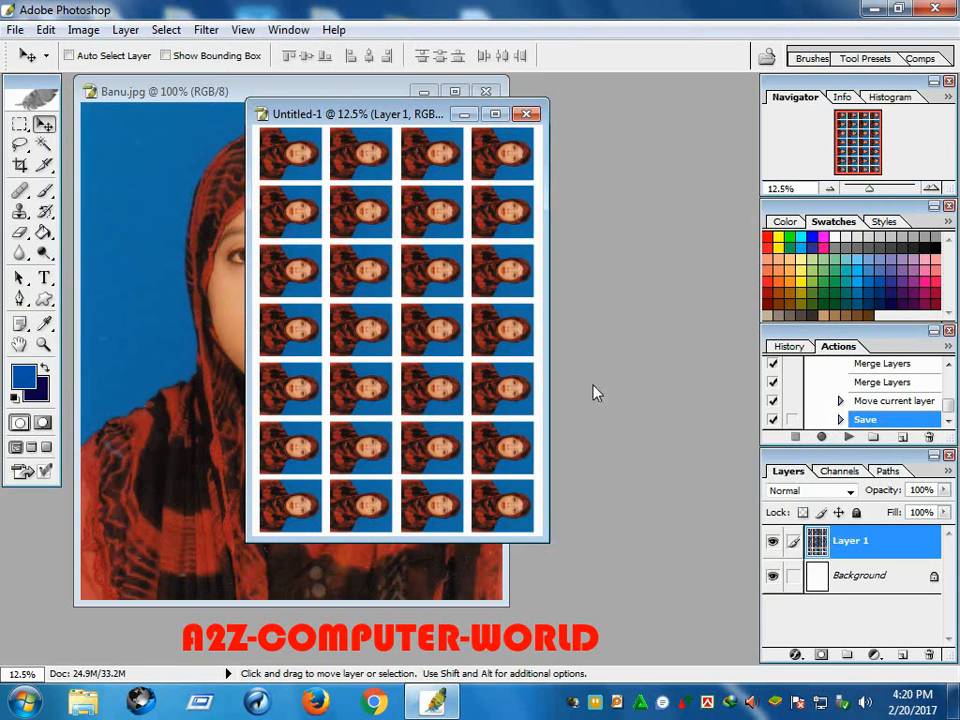
Close the untitled photo sheet without saving its changes and close the source portrait.
click(526, 114)
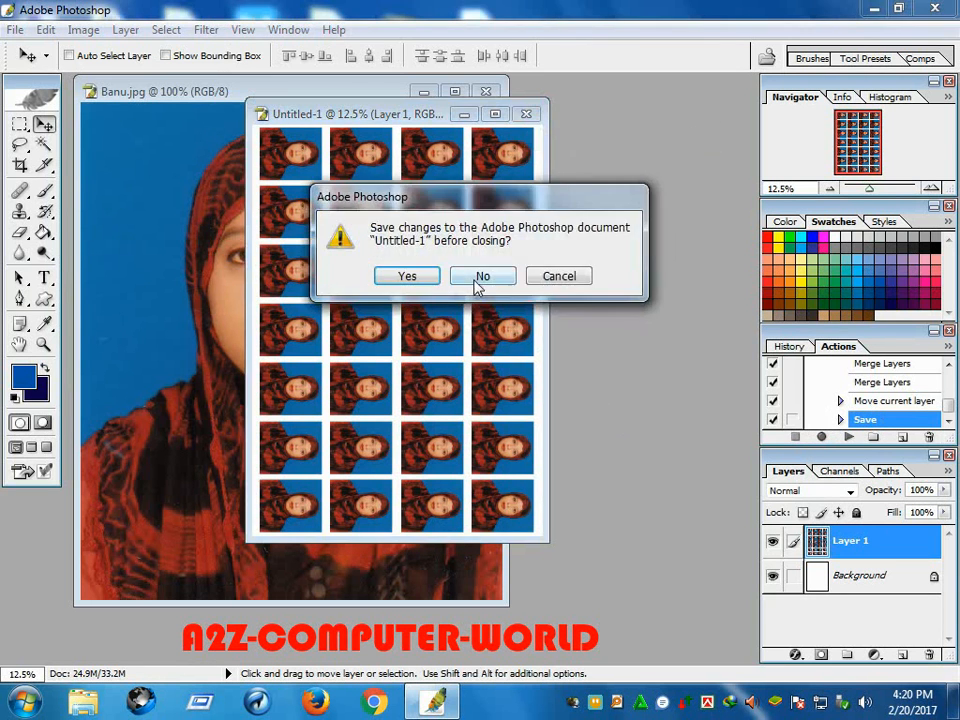
click(481, 277)
click(489, 92)
Open the portrait PSD of the woman in the beige headscarf from the New PSD-START folder on drive D.
double_click(317, 262)
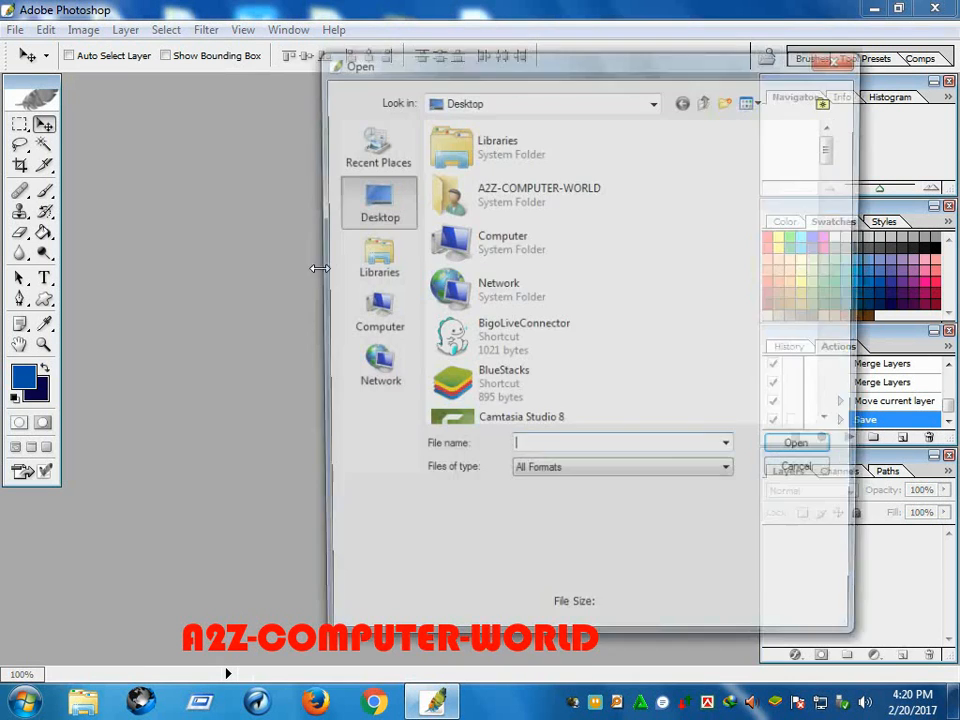
click(372, 315)
double_click(520, 212)
scroll(745, 275, down, 5)
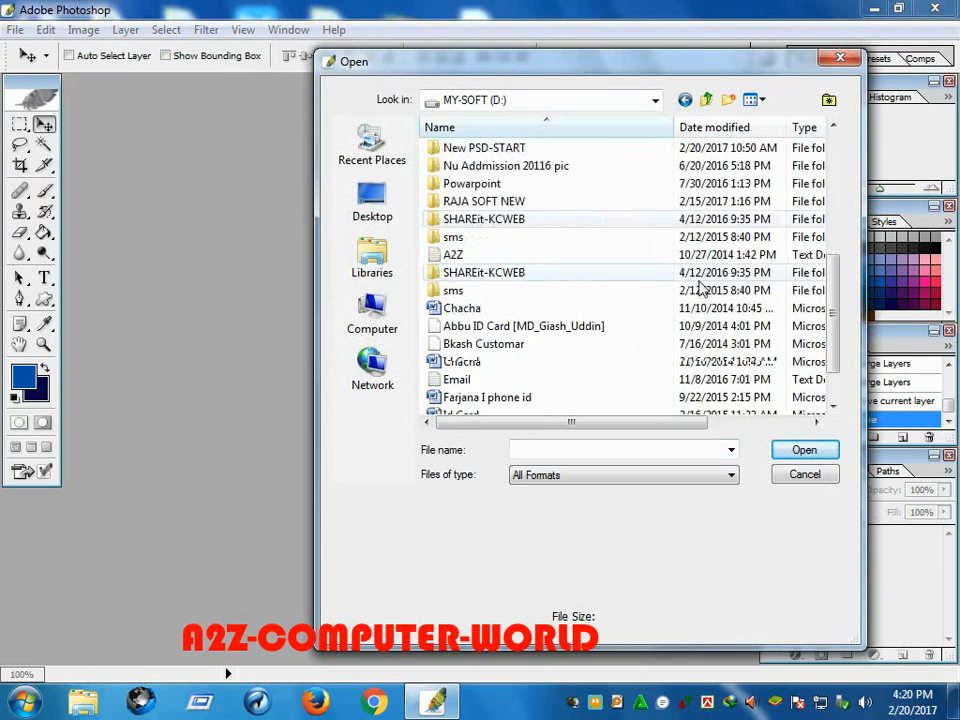
scroll(617, 294, up, 2)
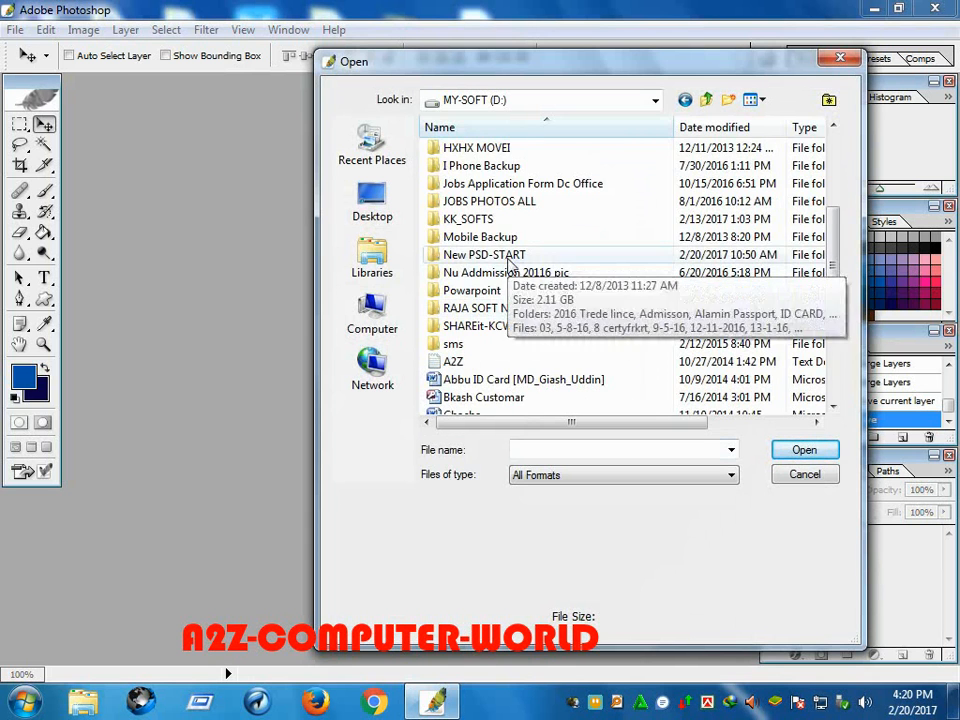
double_click(500, 255)
click(714, 305)
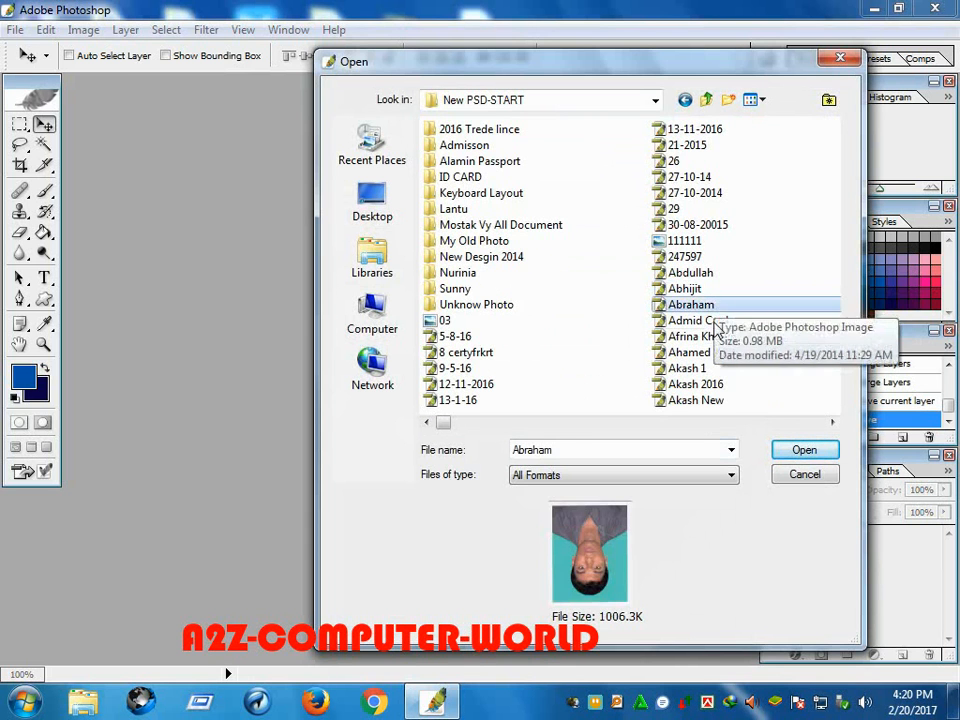
click(716, 340)
click(802, 451)
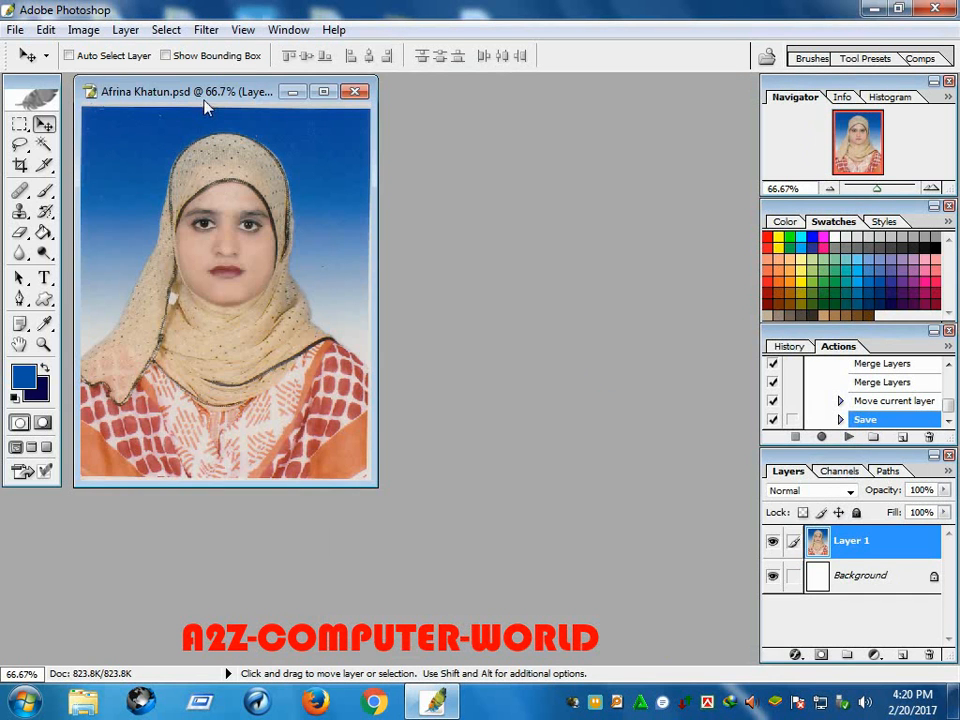
Play the recorded 28-photo layout action on the newly opened portrait.
drag(210, 95, 245, 100)
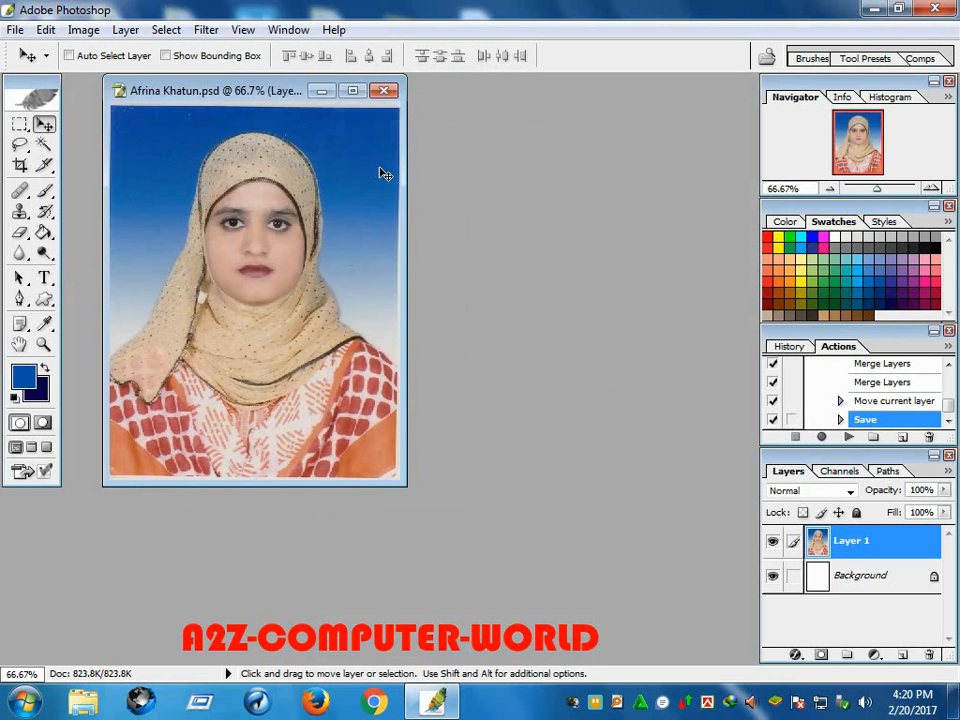
key(F2)
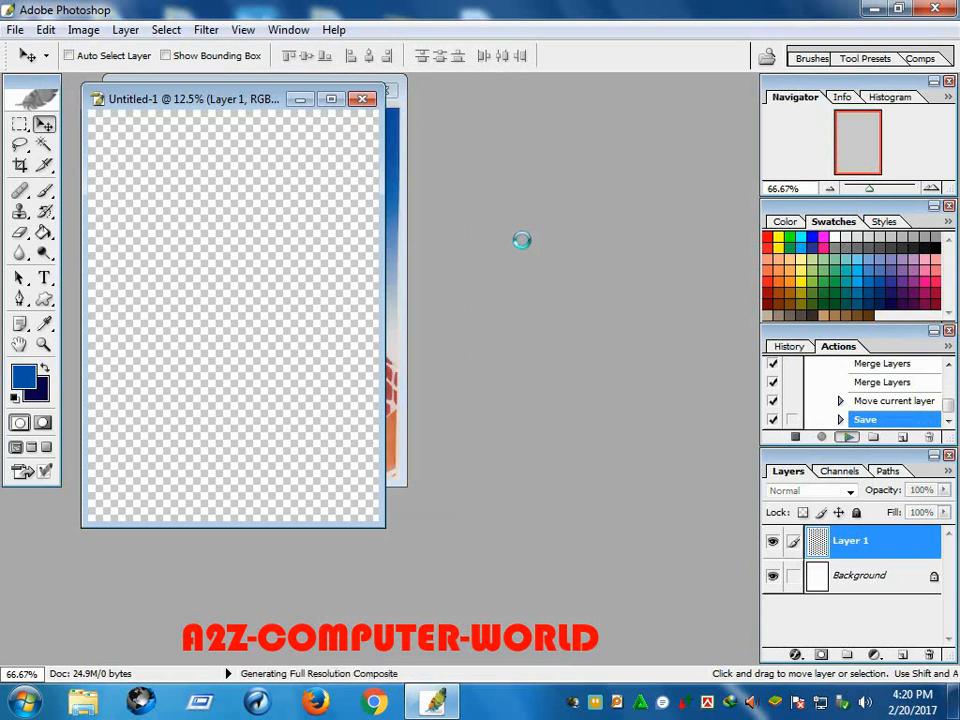